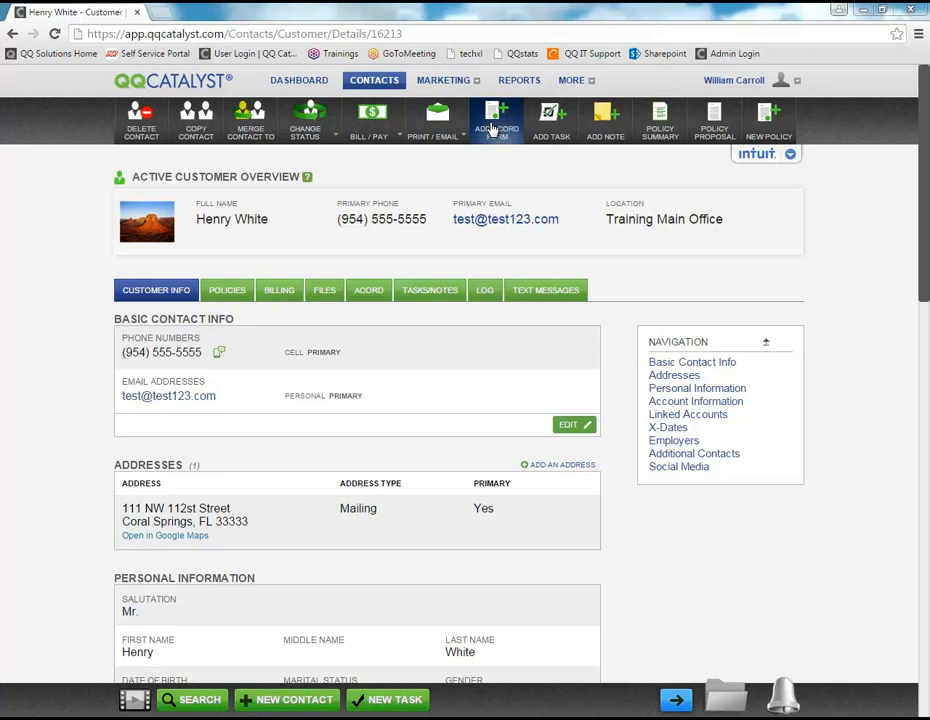
Step: Start adding an ACORD form for the customer and associate it with the active Homeowners policy effective 01/01/2015
left_click(491, 130)
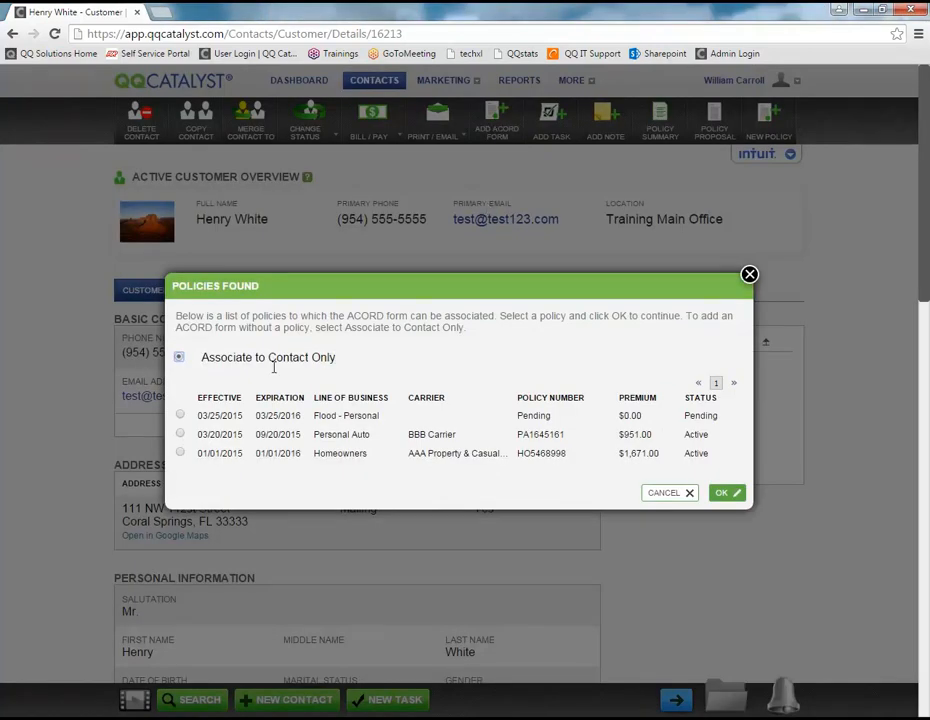
left_click_drag(204, 359, 345, 363)
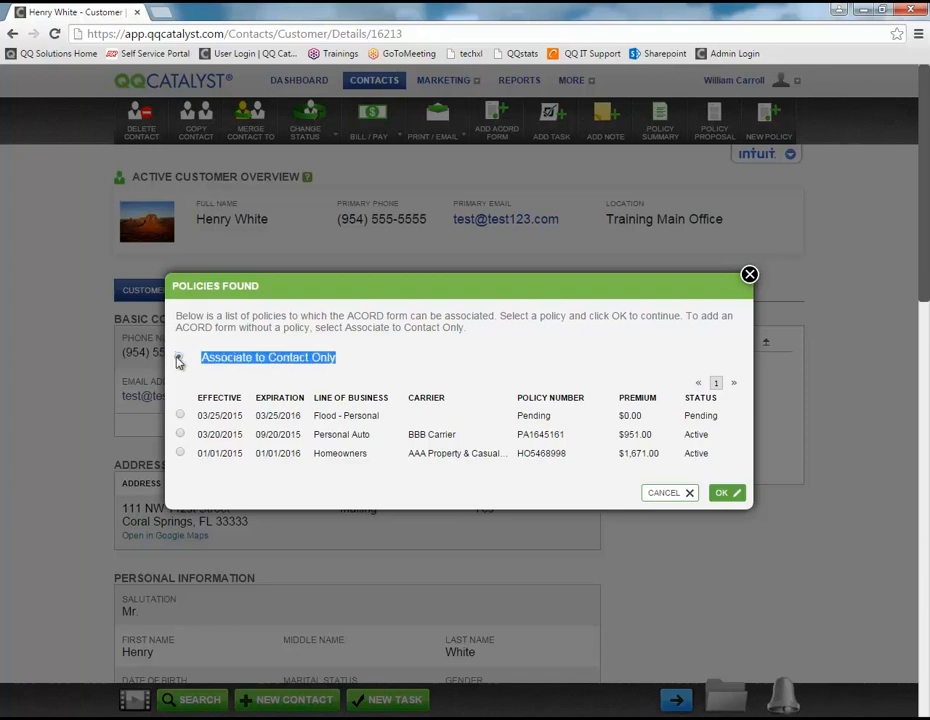
left_click(181, 416)
left_click(180, 434)
left_click(180, 453)
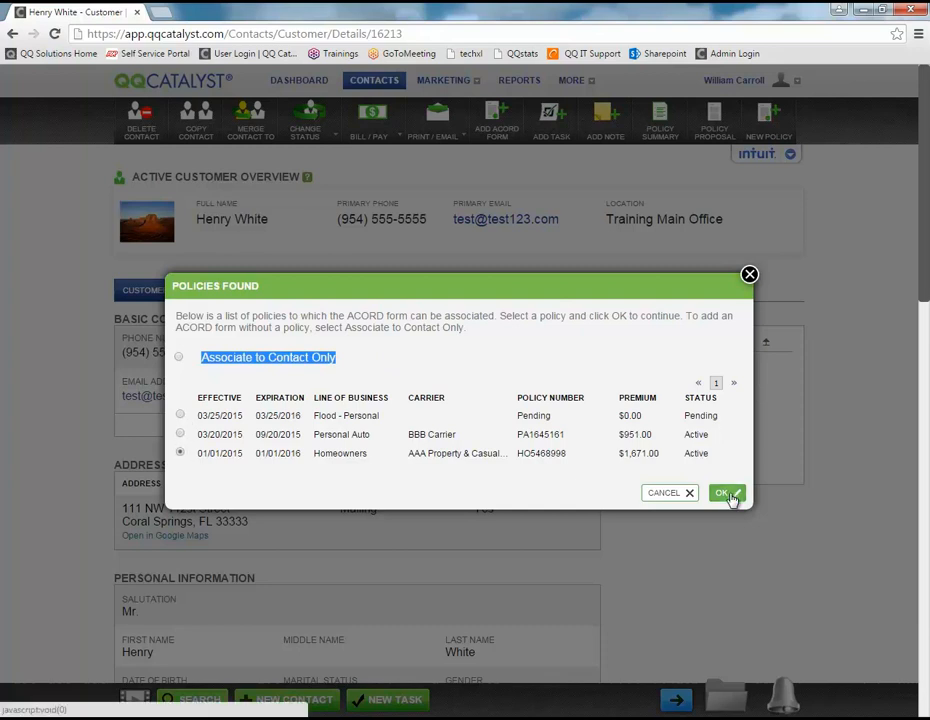
left_click(725, 493)
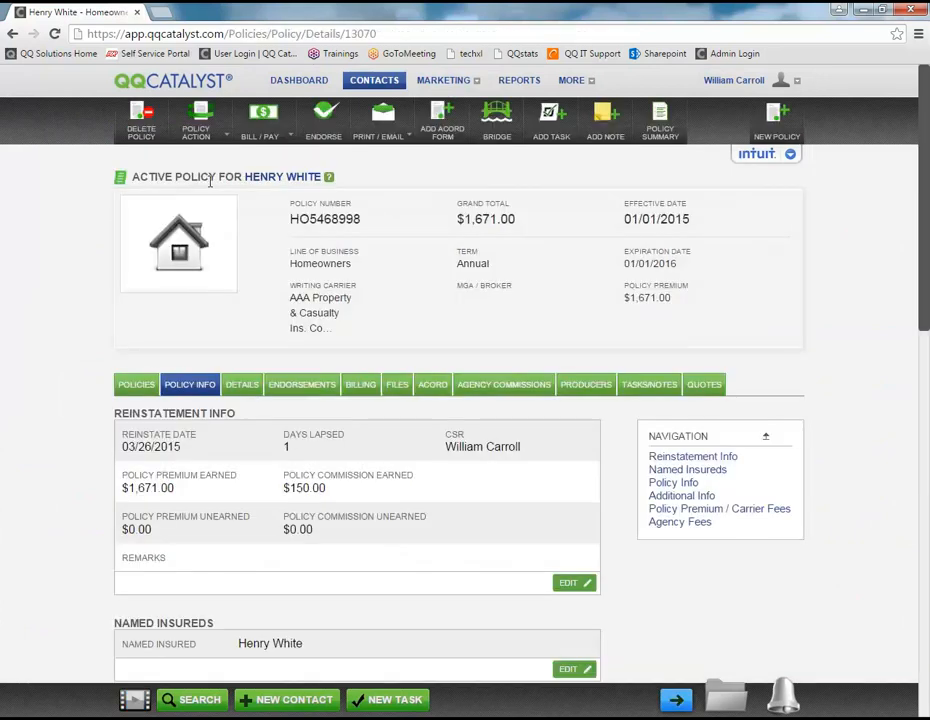
Step: Start a new ACORD form from the Homeowners policy and look through the FL forms in the standard library
left_click_drag(133, 178, 216, 178)
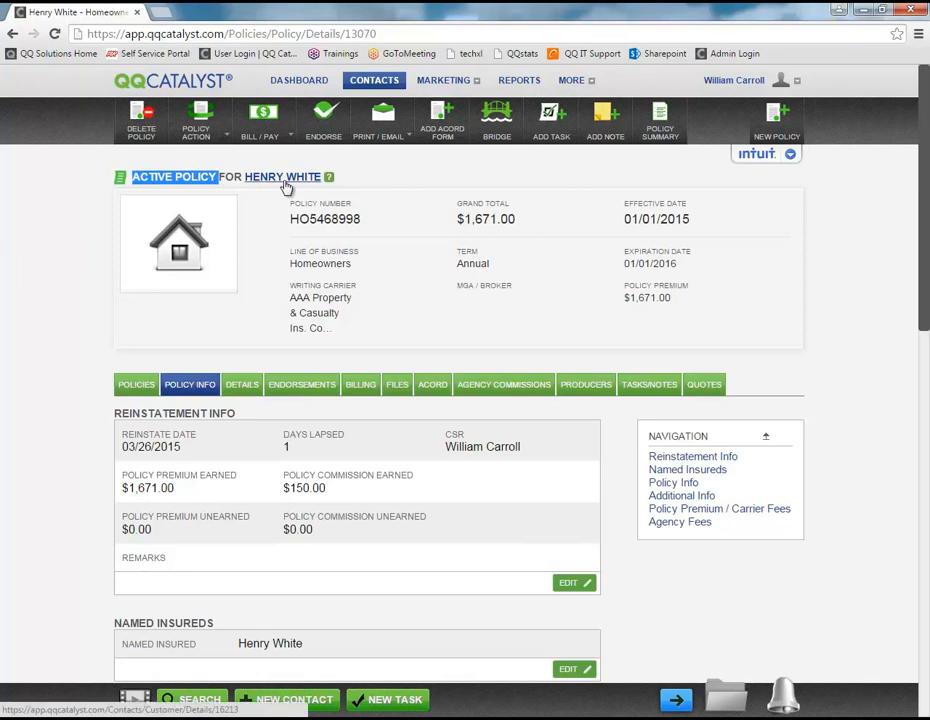
left_click(396, 195)
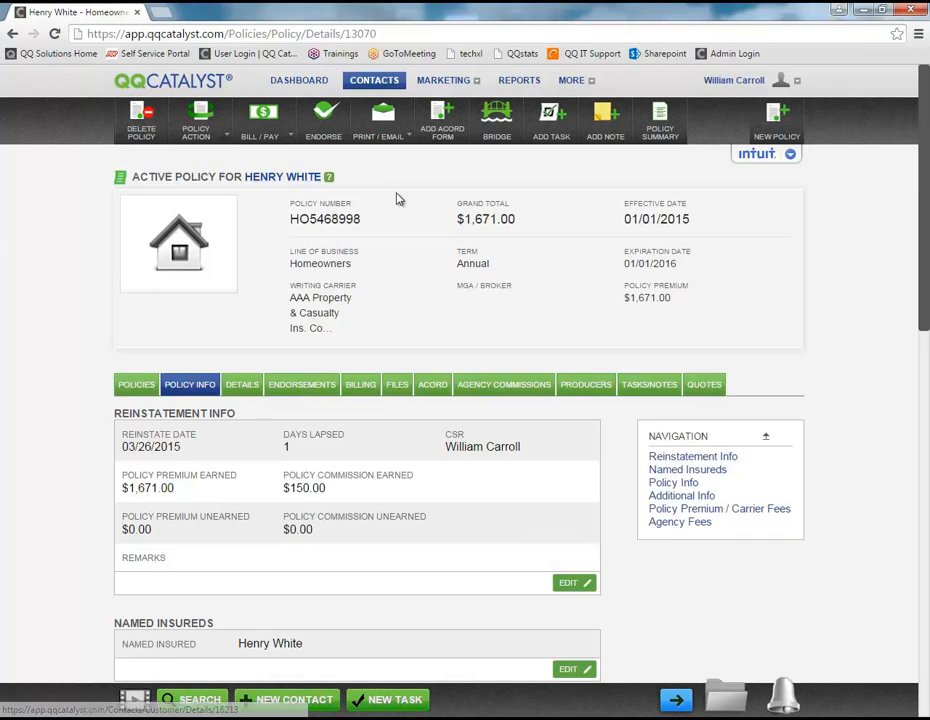
left_click(443, 132)
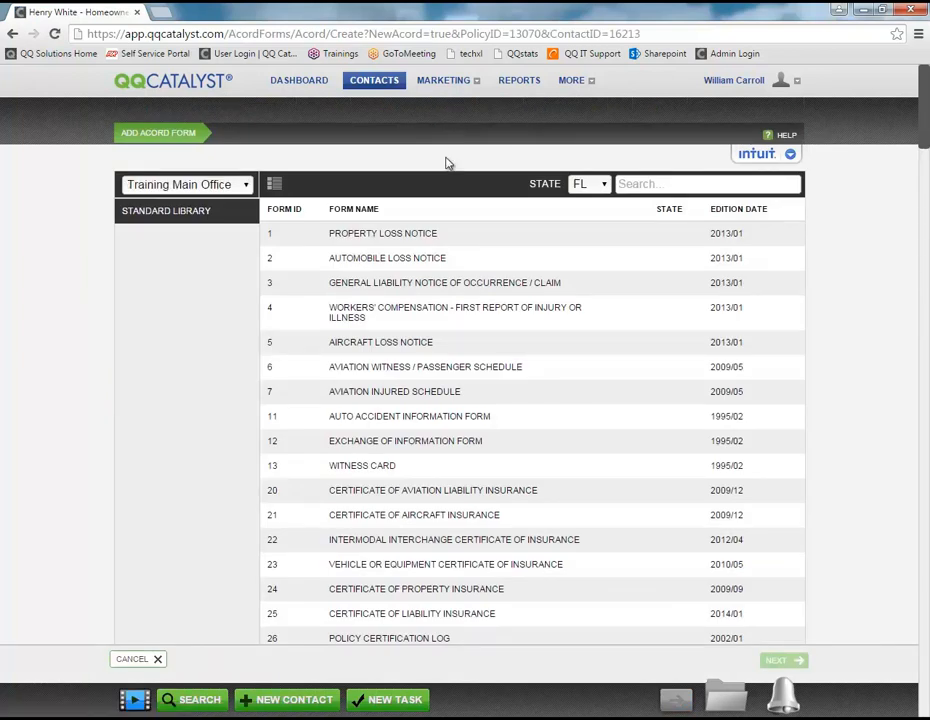
scroll(457, 216, "down", 5)
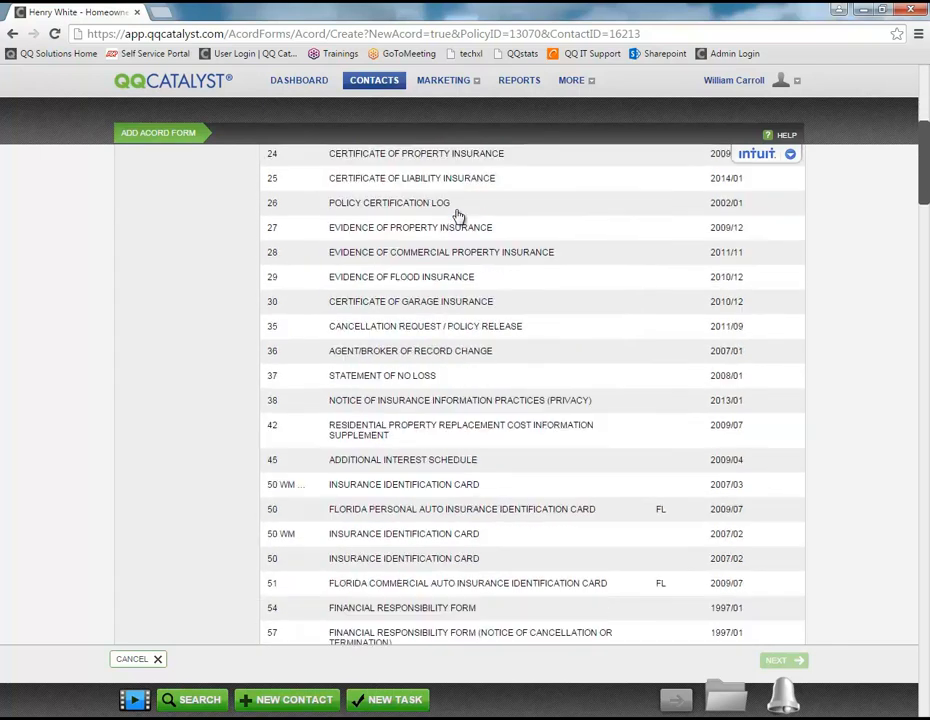
scroll(457, 216, "up", 3)
left_click(453, 224)
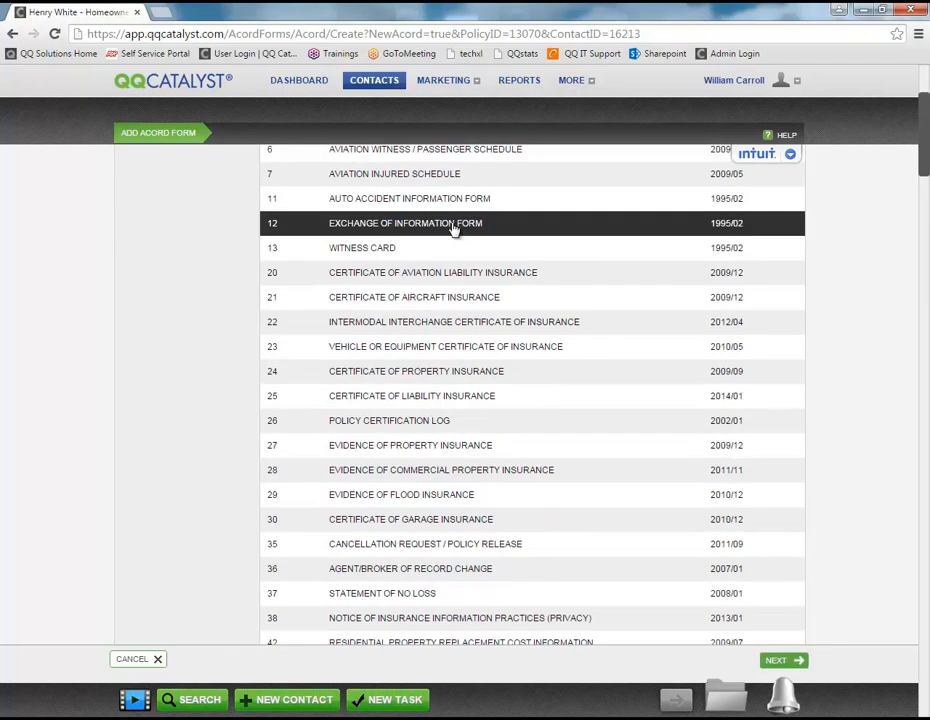
scroll(453, 229, "up", 3)
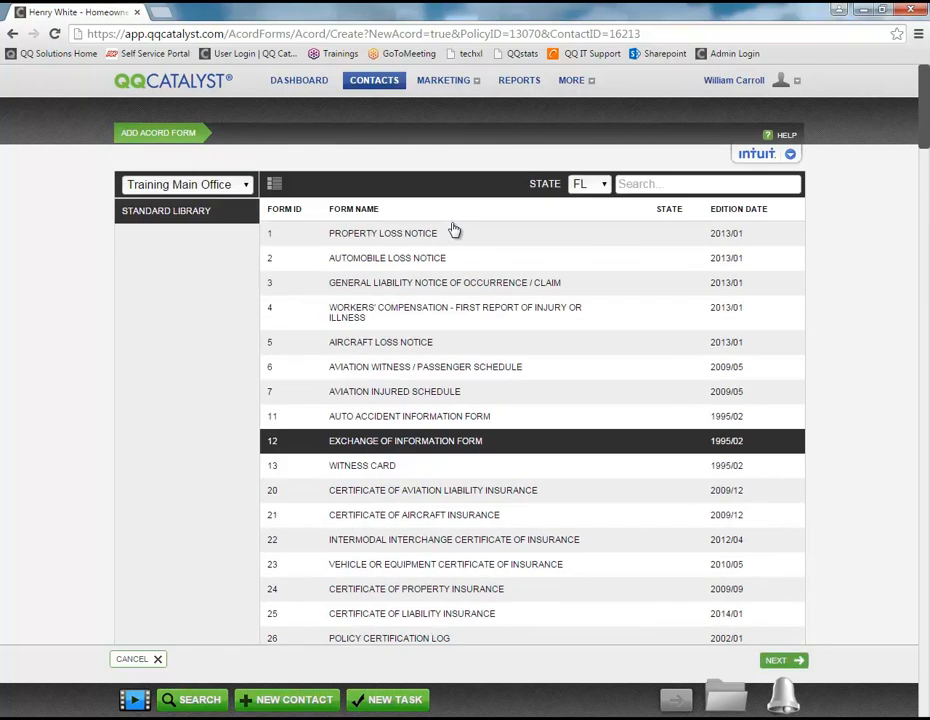
Step: Search the form library for "27", then for "eviden", and open form 27, Evidence of Property Insurance
left_click(636, 184)
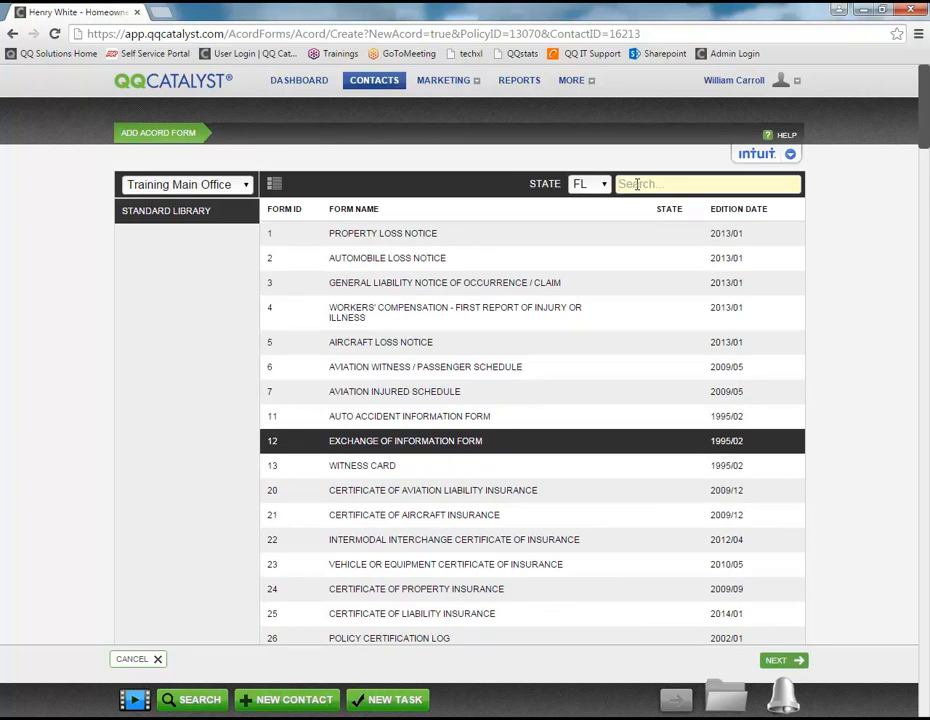
type("27")
left_click_drag(644, 184, 390, 202)
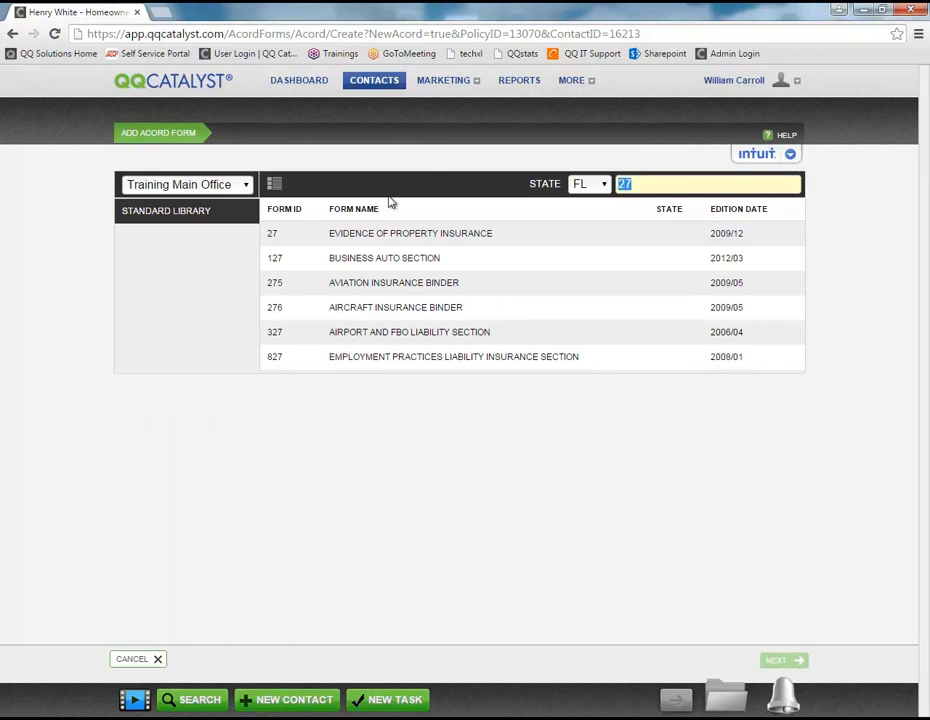
type("eviden")
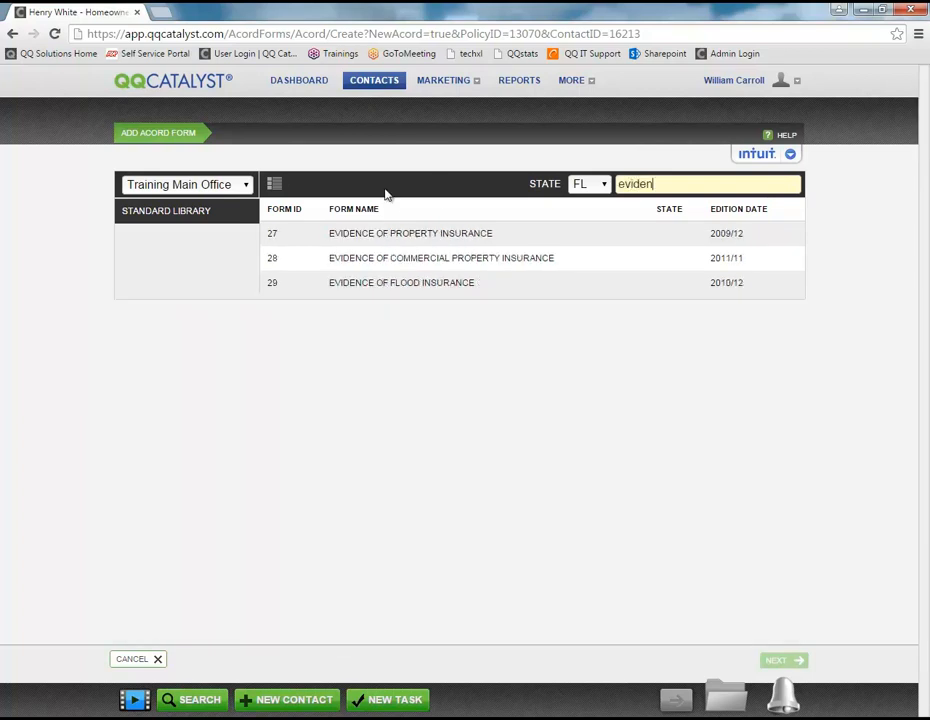
left_click(342, 238)
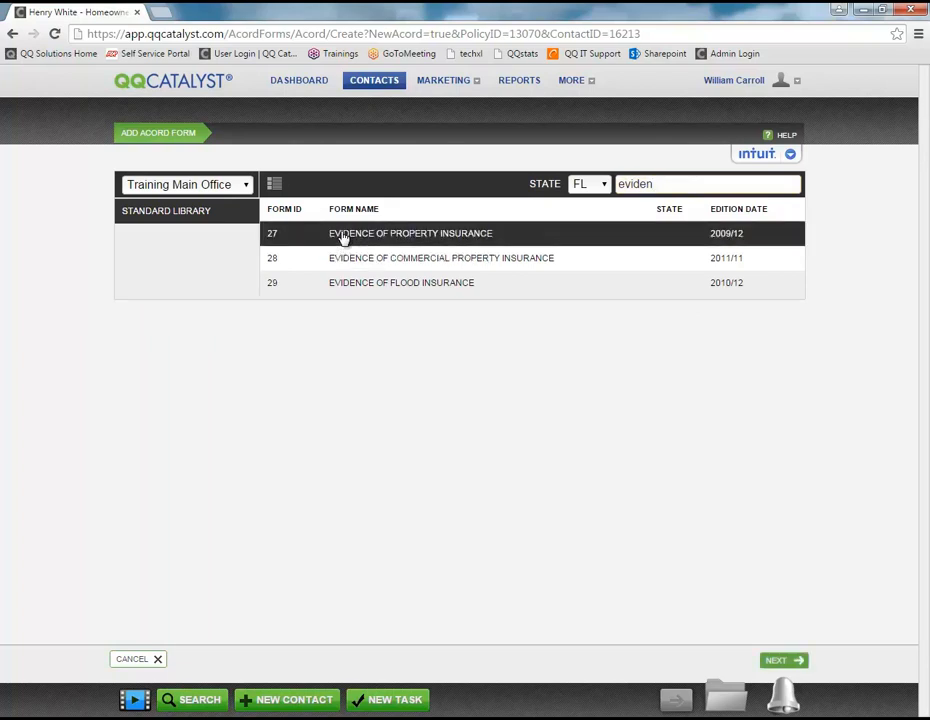
left_click(786, 665)
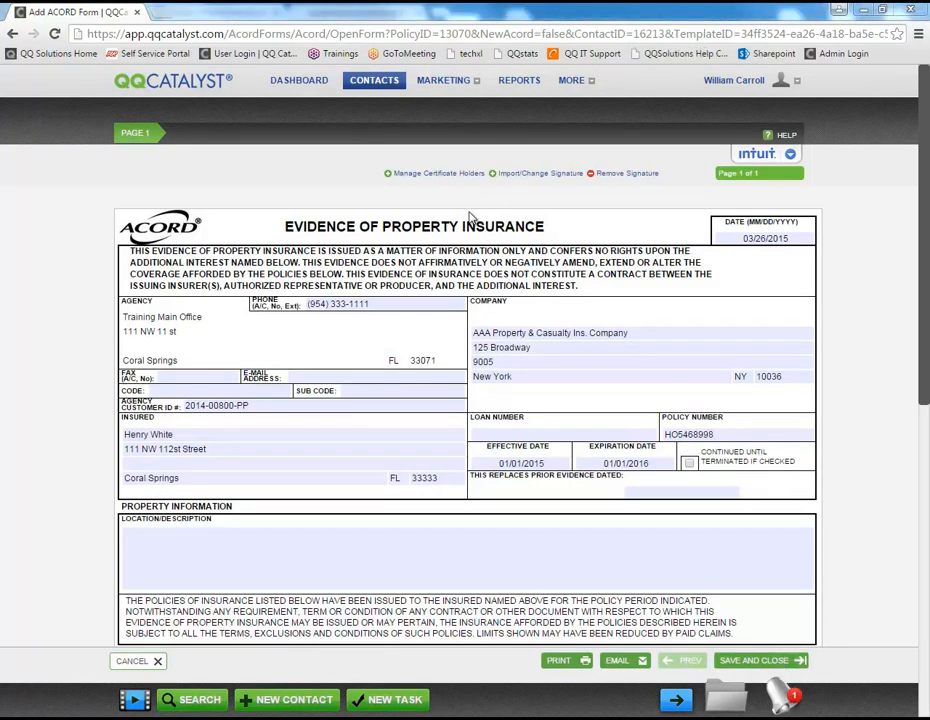
Step: Enter "fshdfhshdfhshsdfhs" as the property location/description and fill one coverage, amount of insurance and deductible field each with placeholder text
scroll(540, 272, "down", 3)
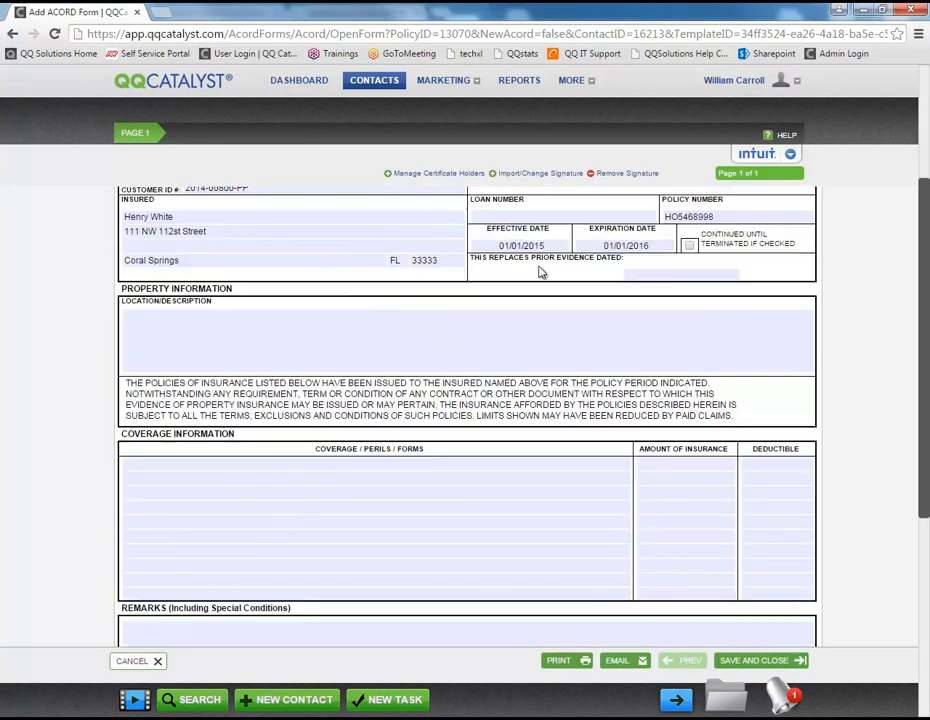
left_click(252, 321)
type("fshdfhshsdfhs")
left_click(687, 487)
type("sdfhsfsh")
left_click(469, 479)
type("aghdahdr")
left_click(785, 508)
type("ahadfhabd")
Step: Import the agent's signature with the abbreviated first name into the form's authorized representative field
scroll(645, 370, "up", 3)
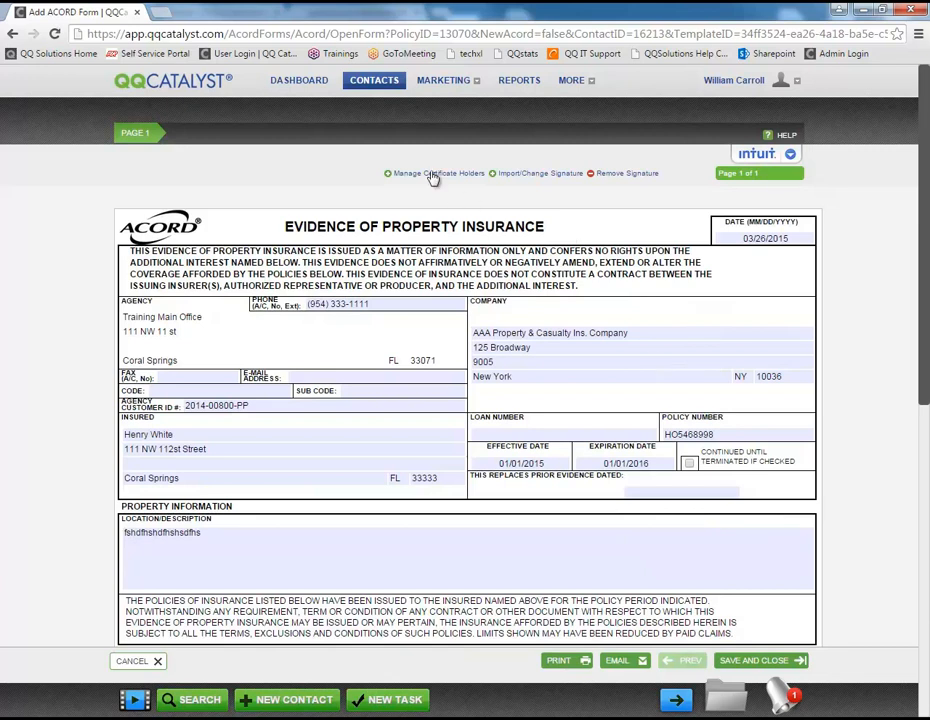
scroll(436, 182, "down", 10)
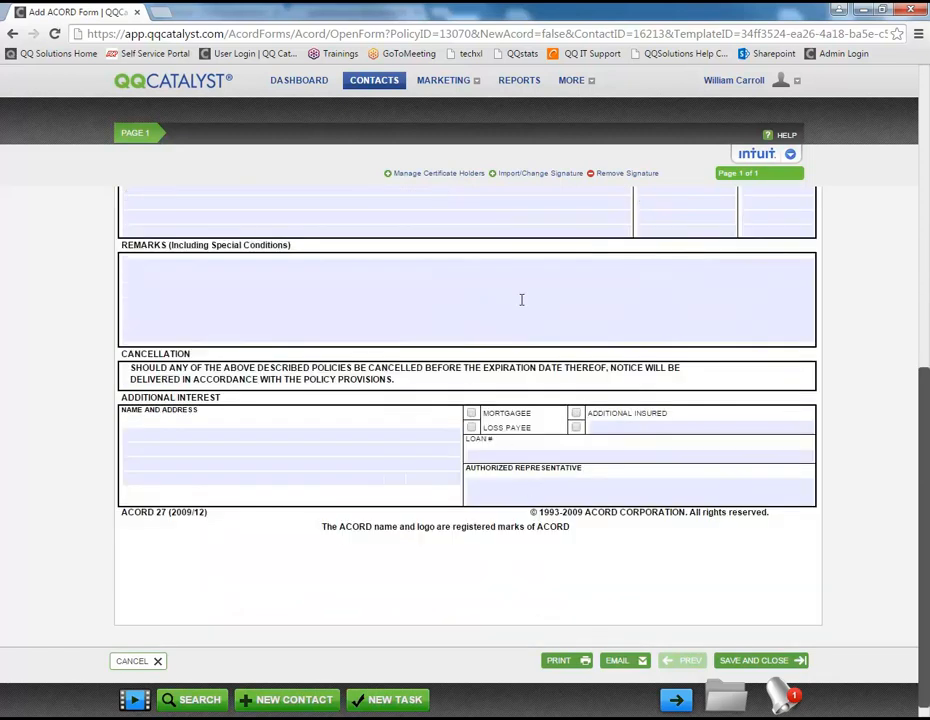
left_click(532, 176)
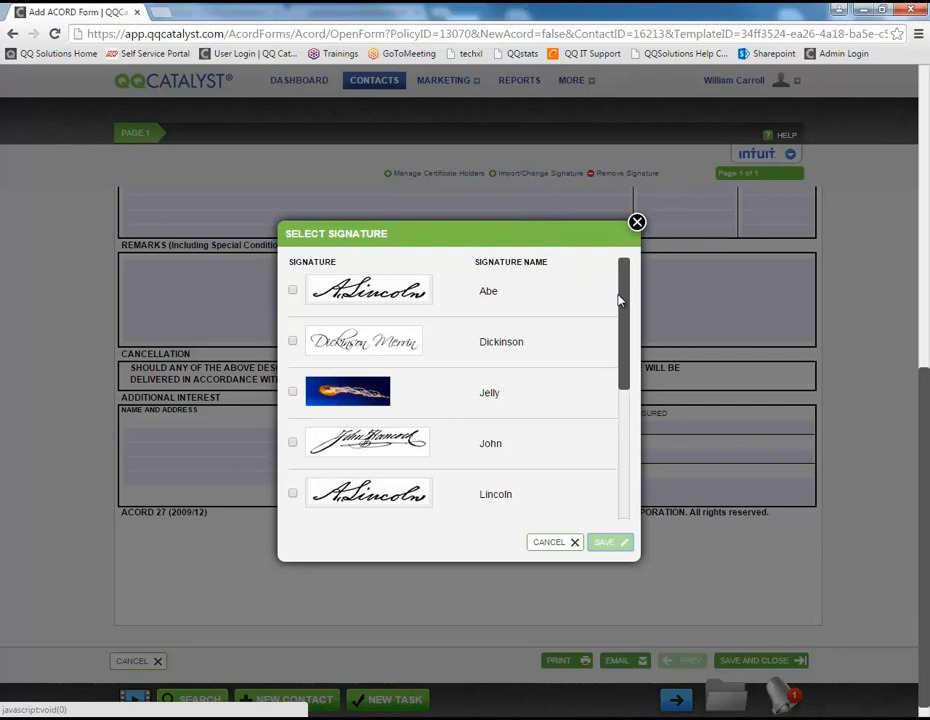
scroll(291, 344, "down", 5)
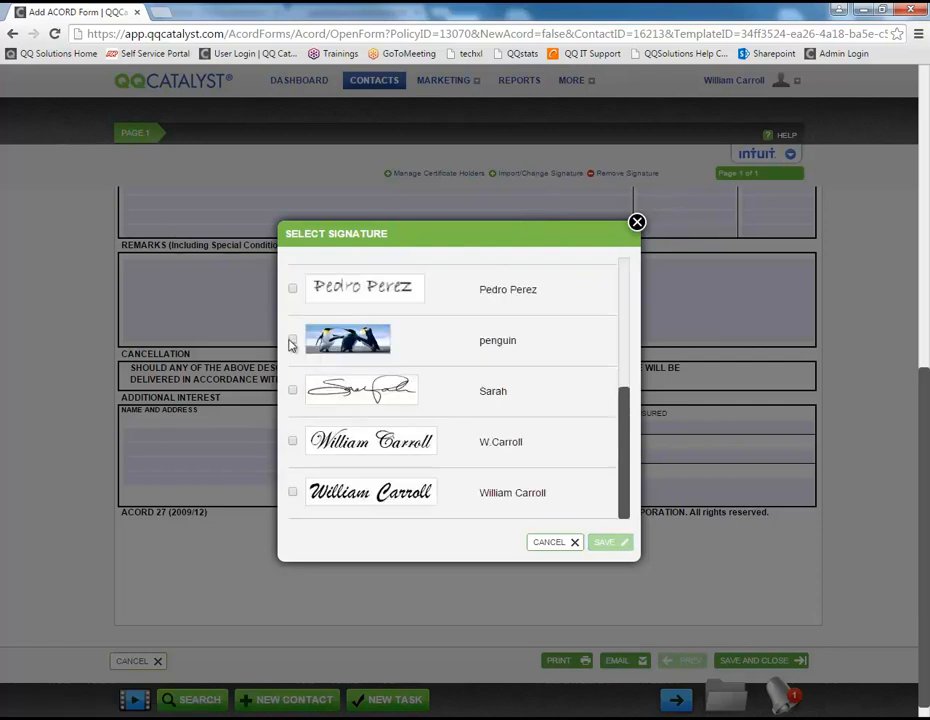
left_click(292, 441)
left_click(605, 543)
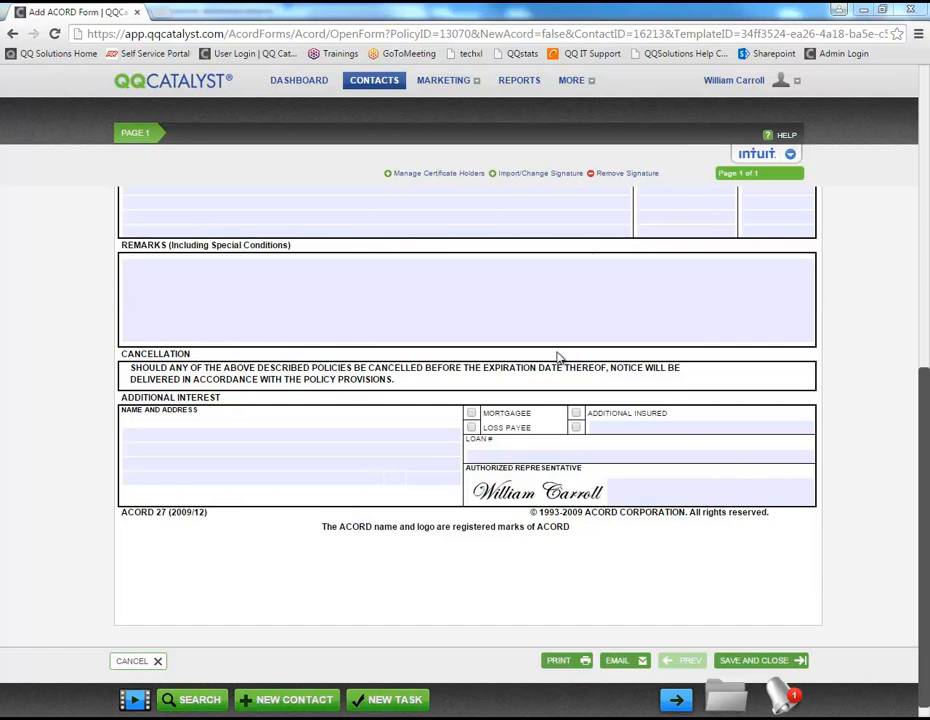
Step: Import the lienholder contacts Bank of America, BMW Financial Services and GMAC Auto Finance into the form's certificate holder list
left_click(430, 175)
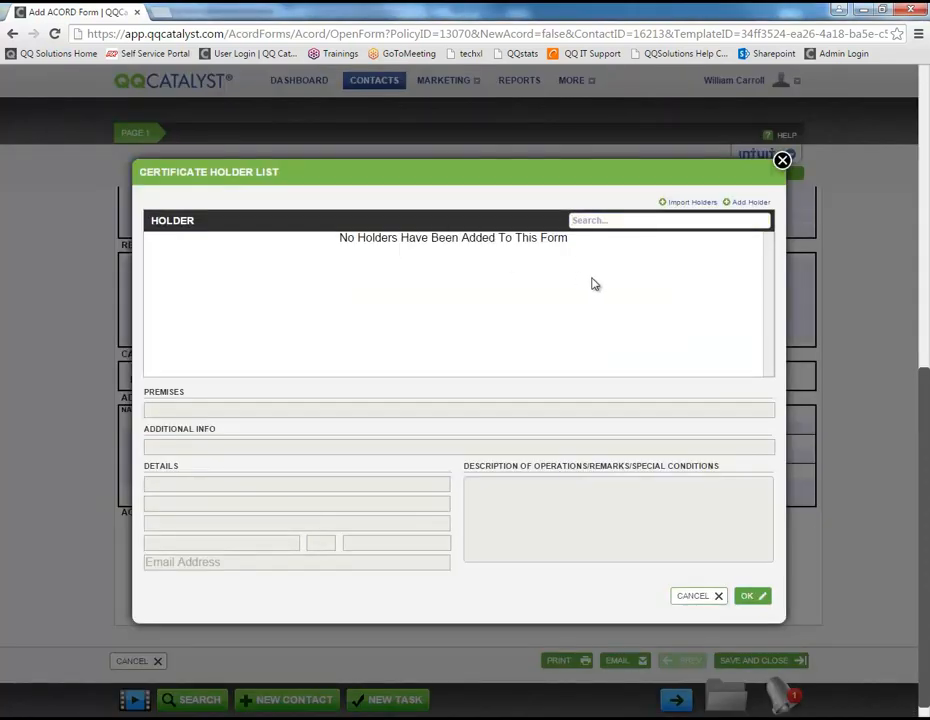
left_click(690, 205)
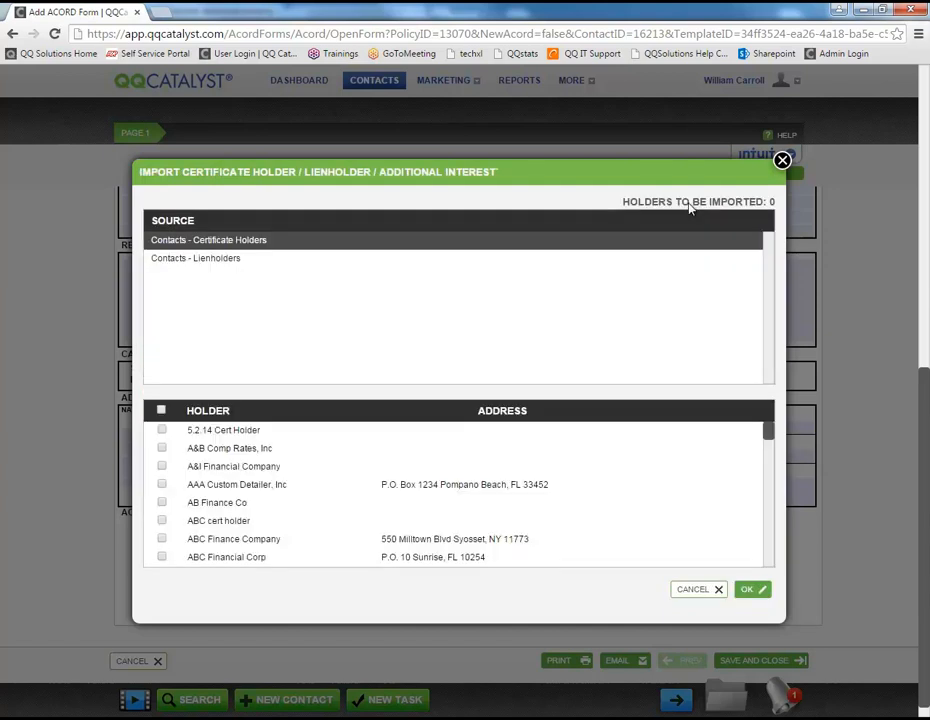
left_click(207, 262)
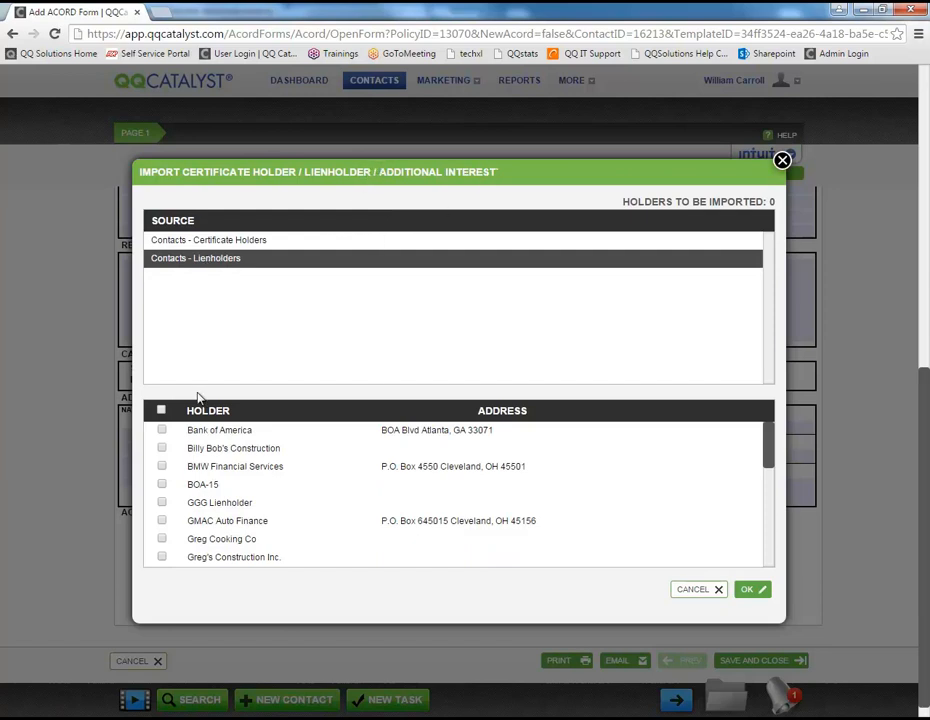
left_click(162, 467)
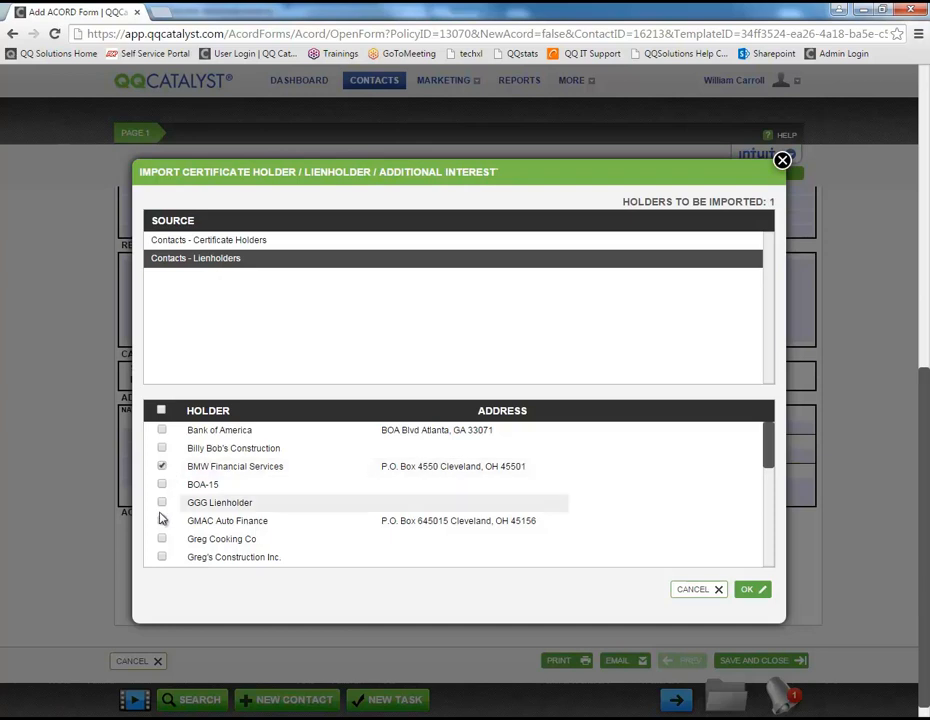
left_click(162, 521)
left_click(162, 430)
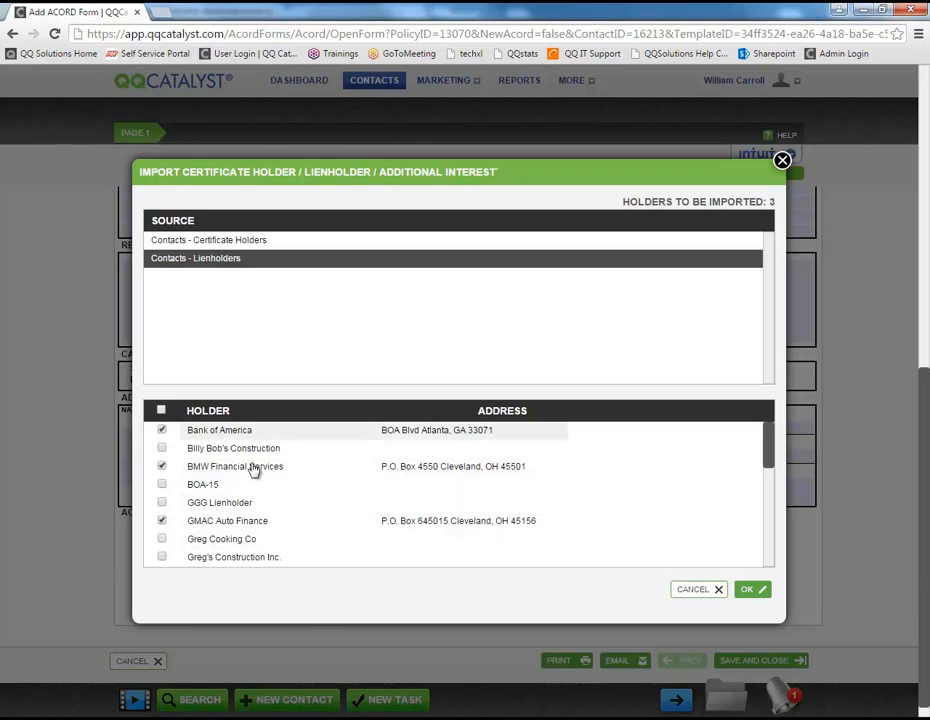
left_click(745, 590)
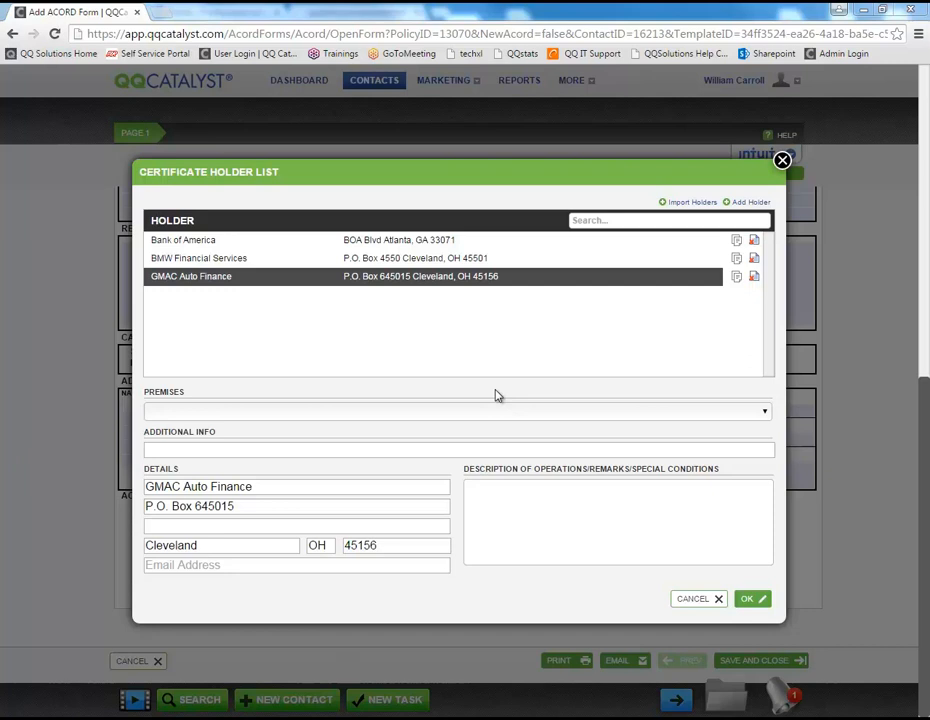
left_click(496, 509)
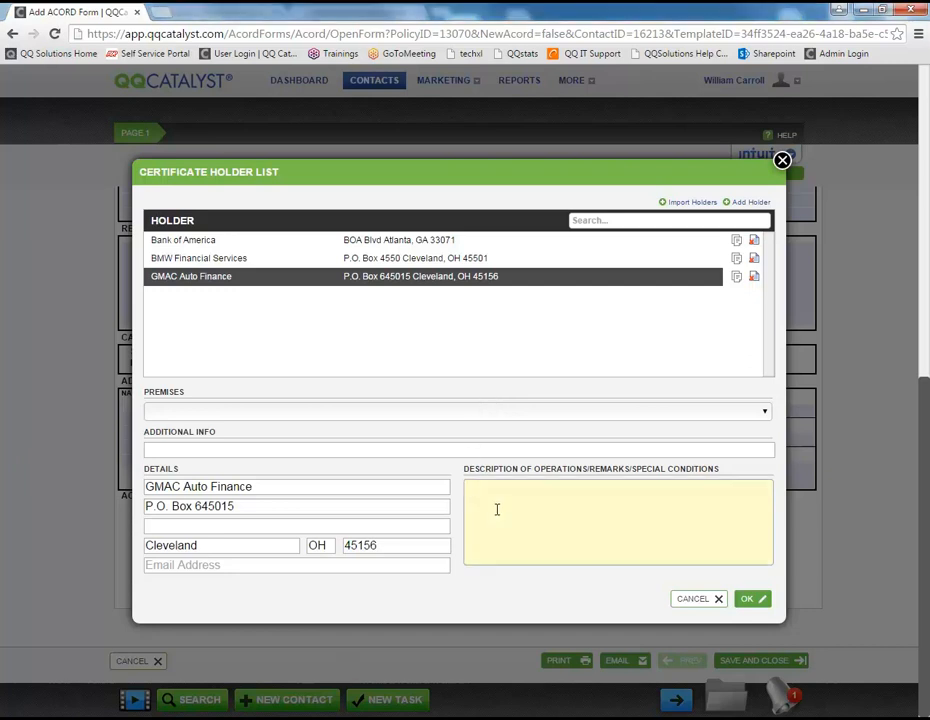
left_click(192, 563)
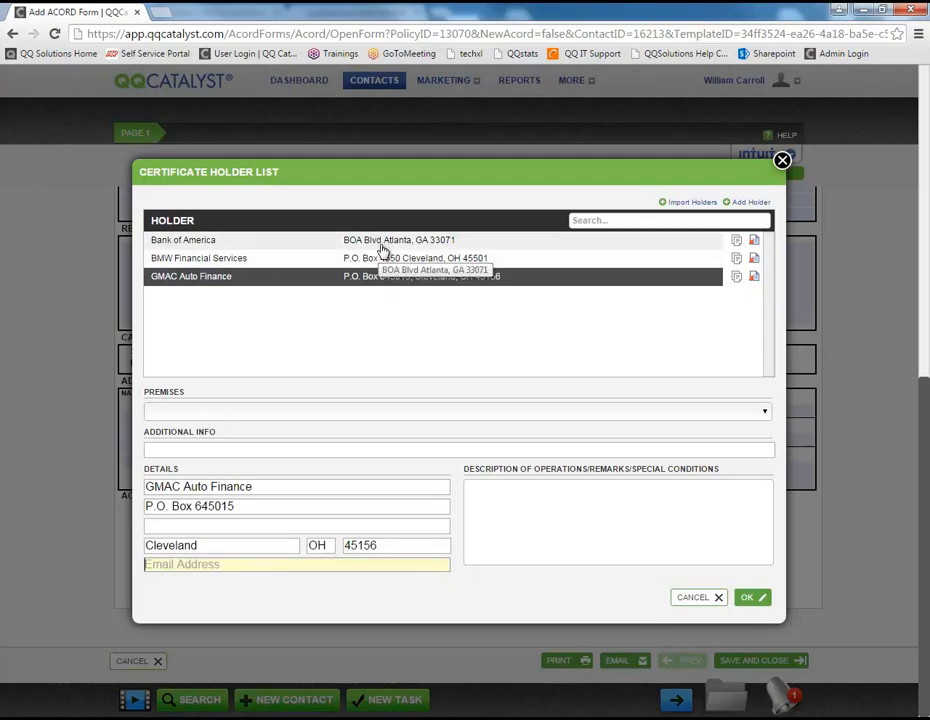
Step: Import Test Company from the certificate holder contacts into the holder list and review its prefilled description of operations
left_click(688, 203)
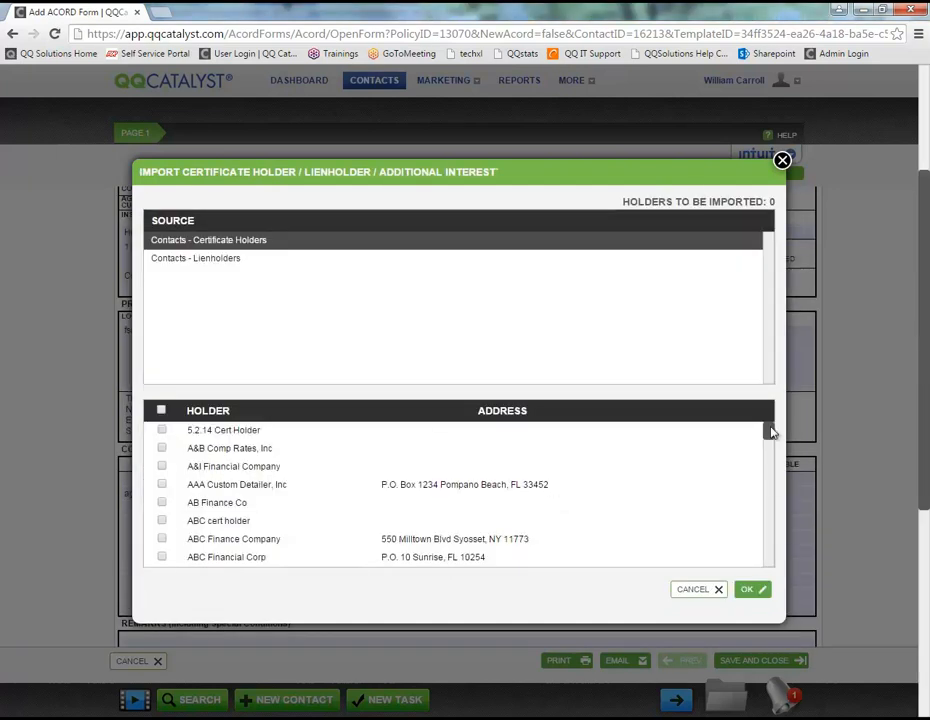
left_click_drag(769, 432, 768, 550)
left_click(256, 508)
left_click(757, 591)
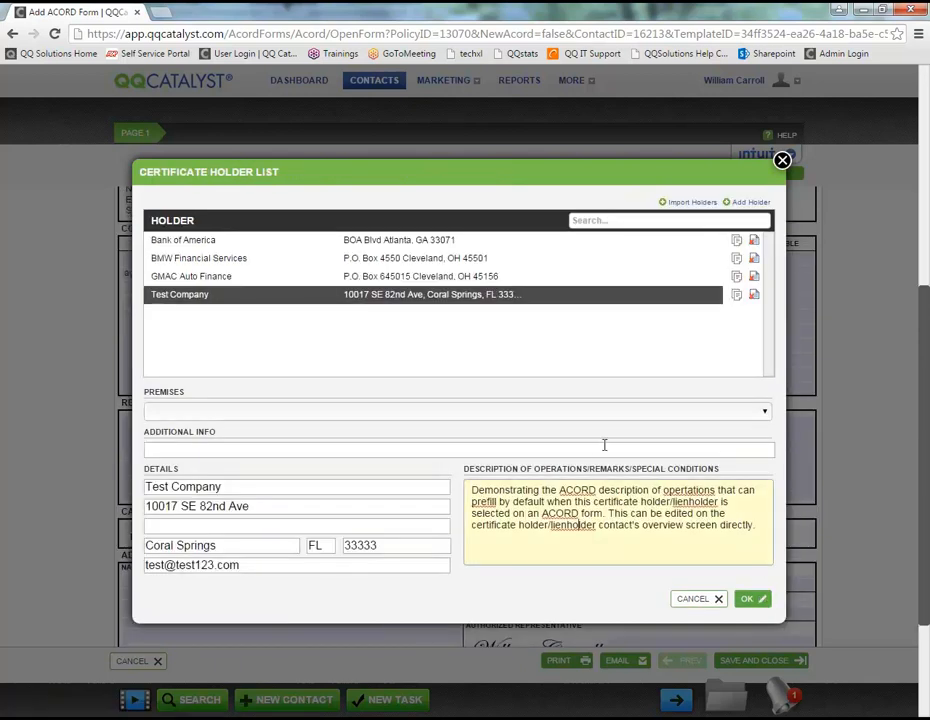
left_click_drag(471, 490, 756, 531)
left_click(711, 553)
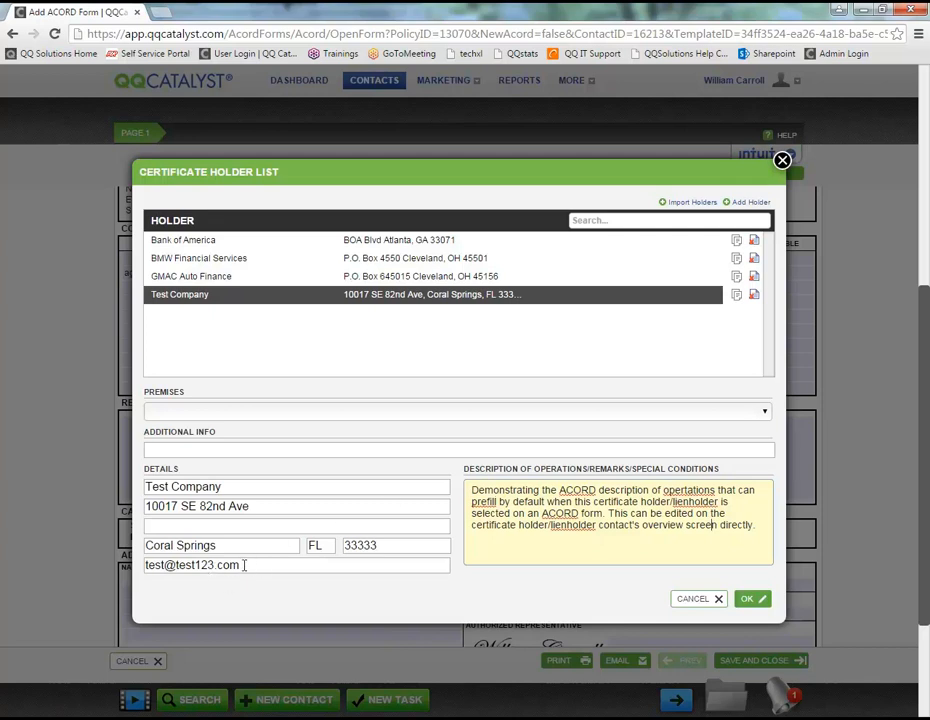
Step: Enter "cfhsdhfshfdh" as the description of operations/remarks for the certificate holder Bank of America
left_click(193, 280)
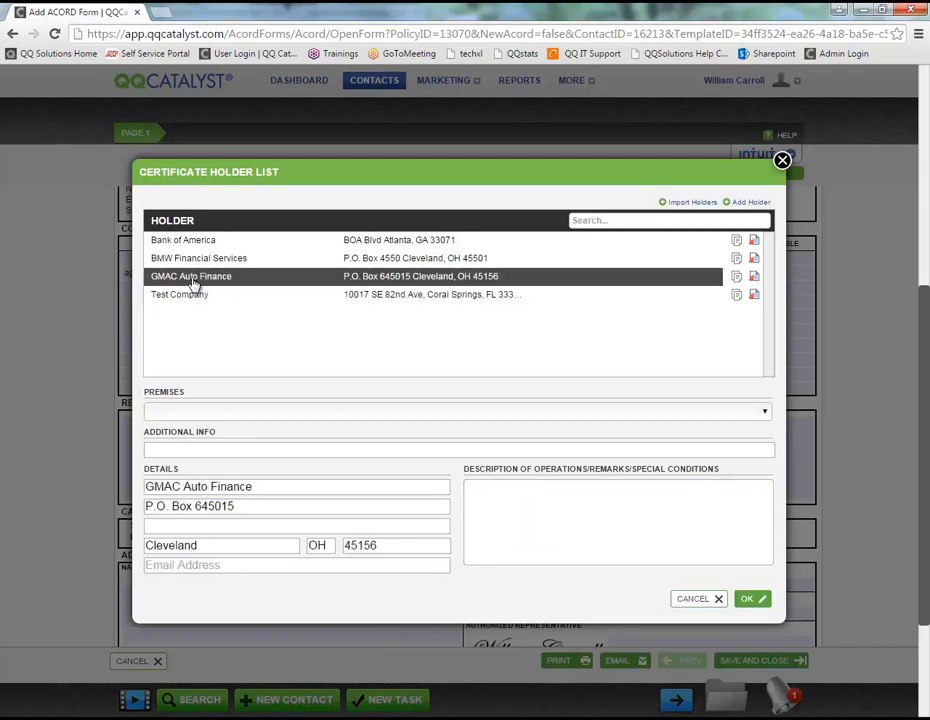
left_click(208, 260)
left_click(206, 244)
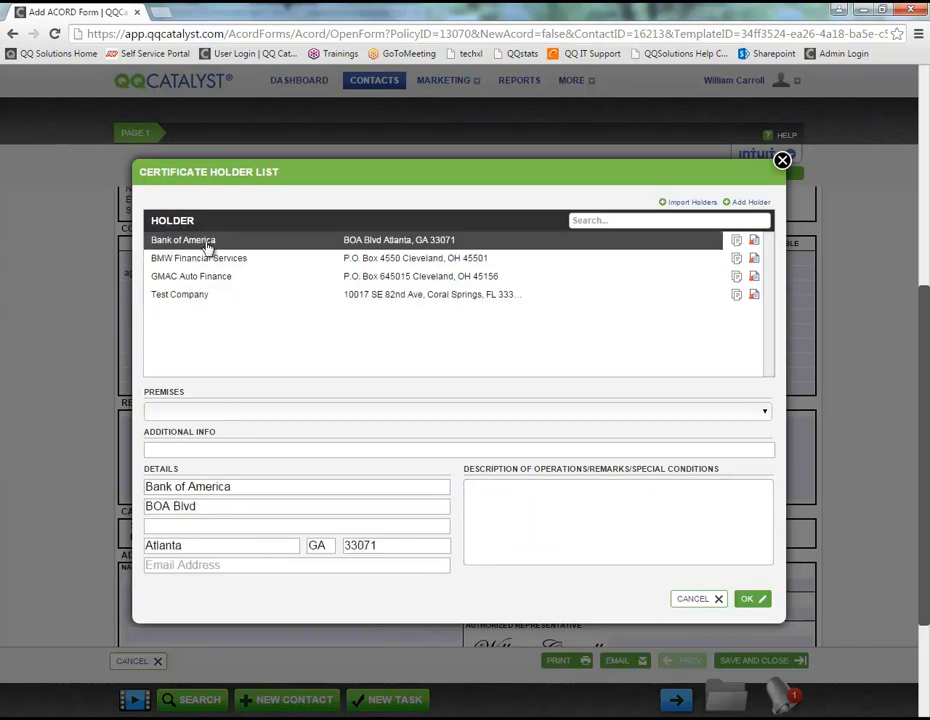
left_click(625, 538)
type("cfhsdhfsfdsfdsfdsh")
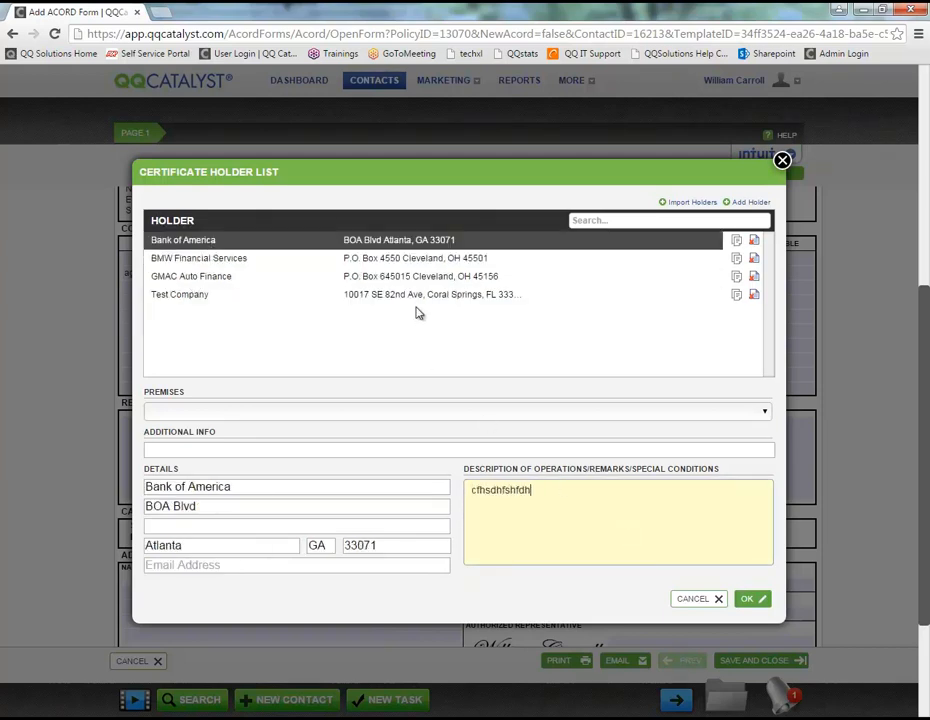
Step: Enter "sdfhsdfhsdffhsfdf" as the description of operations for BMW Financial Services and "dfgsdfhsdfhsdfhs" for GMAC Auto Finance, and save the holder list
left_click(400, 262)
left_click(534, 500)
type("sdfsdfsdfsdfsdf")
left_click(382, 278)
left_click(556, 516)
type("dfgsdfhsdfhsdfhs")
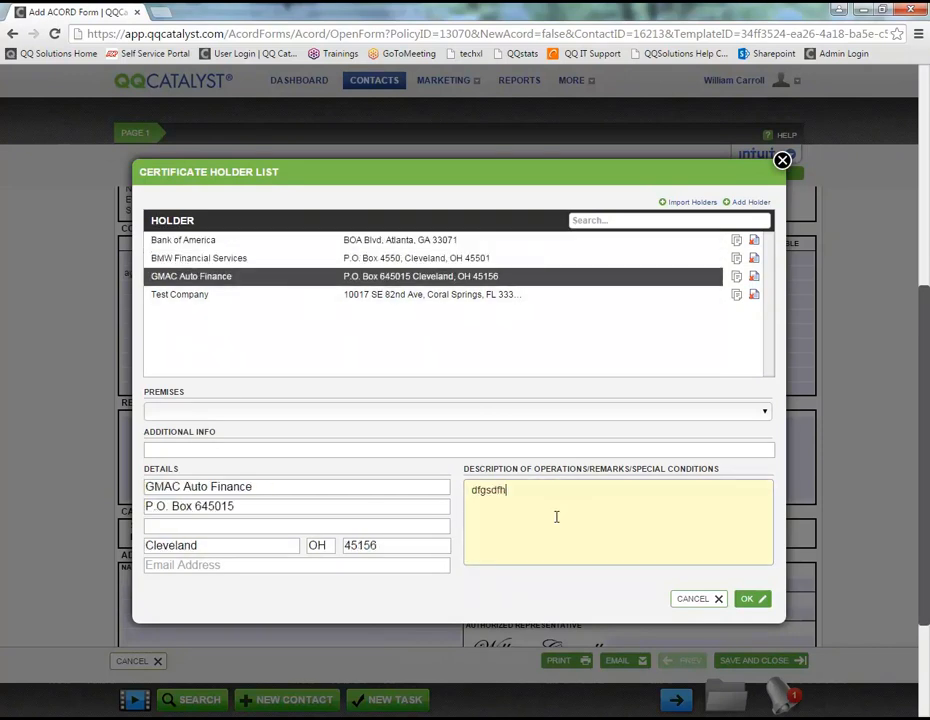
left_click(750, 599)
Step: Cycle through the form's certificate holders and check the remarks and additional interest details for each one
scroll(355, 327, "down", 2)
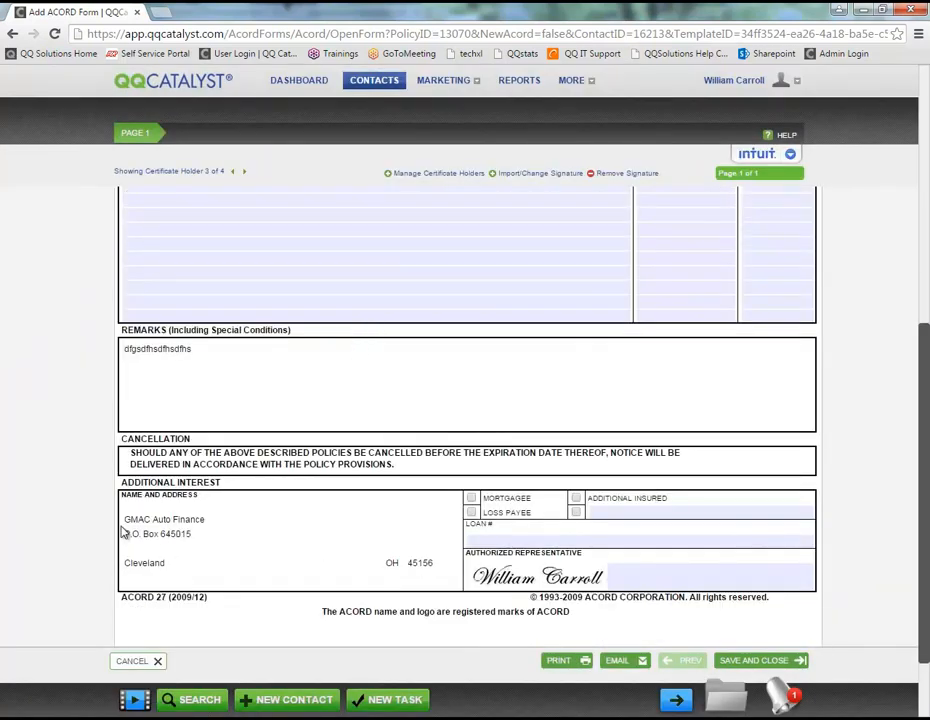
double_click(136, 350)
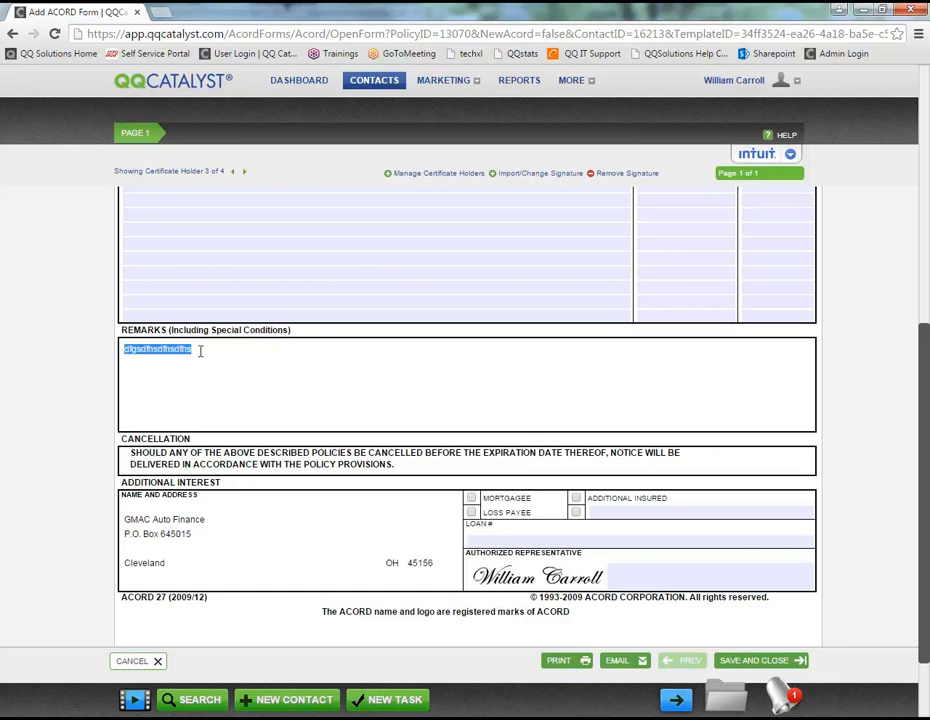
left_click(245, 174)
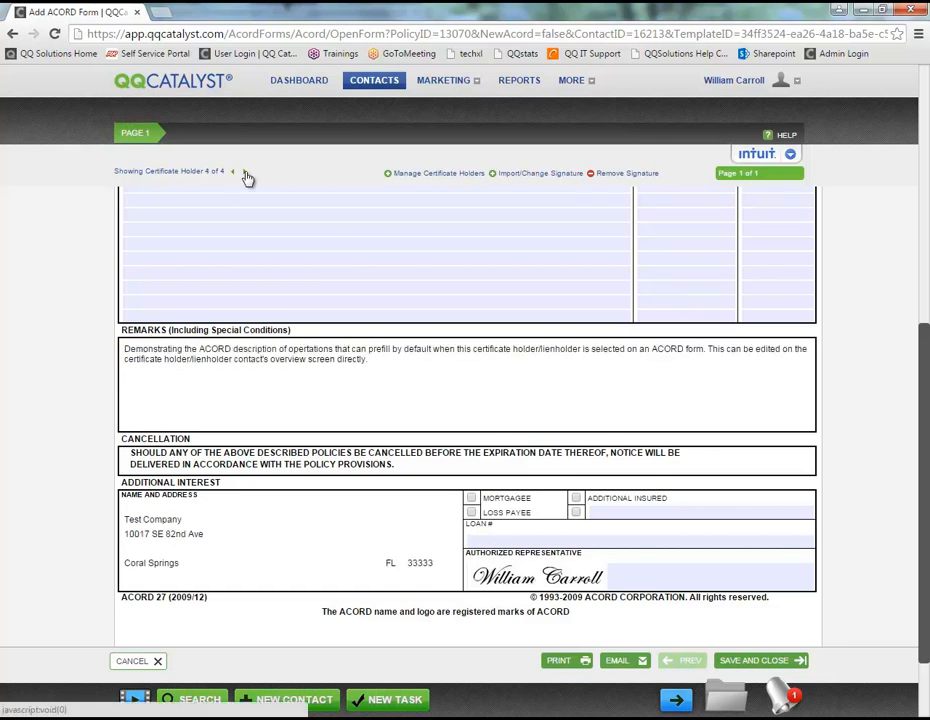
left_click(247, 174)
left_click(248, 174)
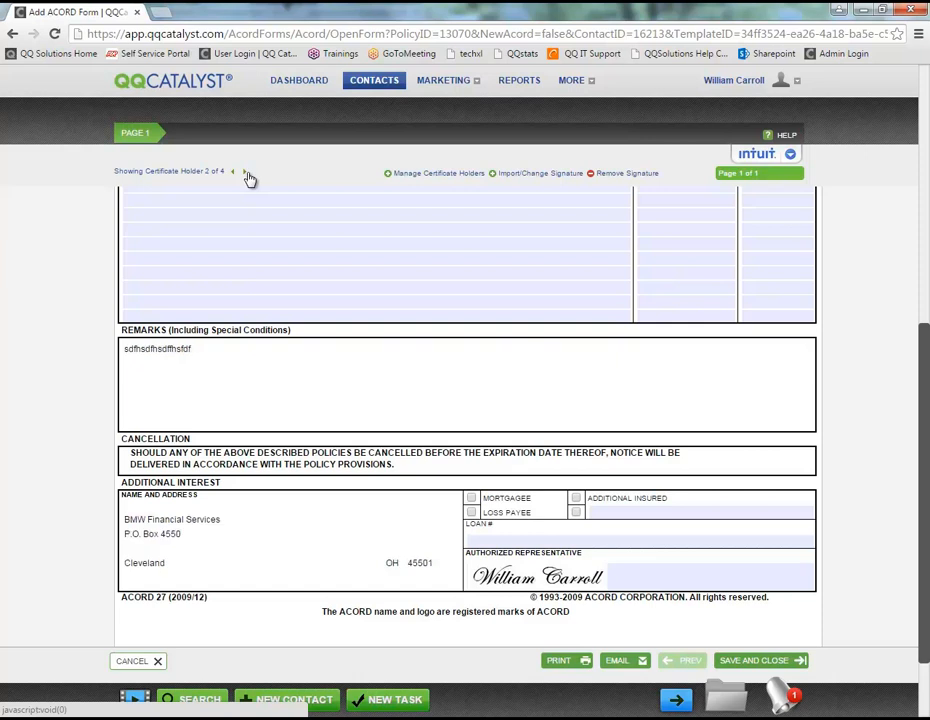
left_click(248, 175)
left_click(248, 175)
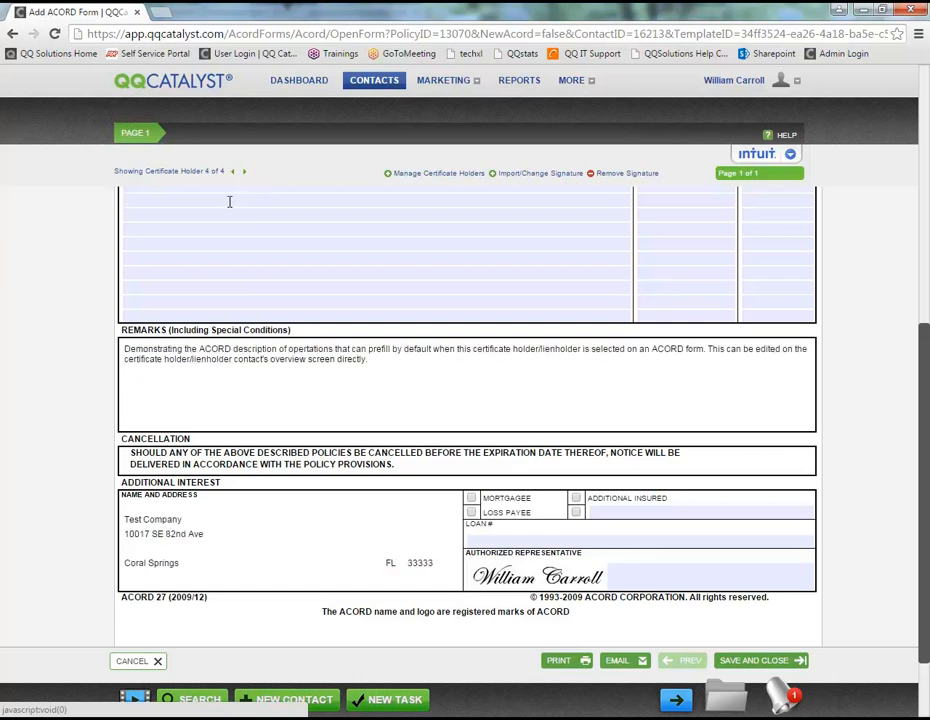
left_click(420, 174)
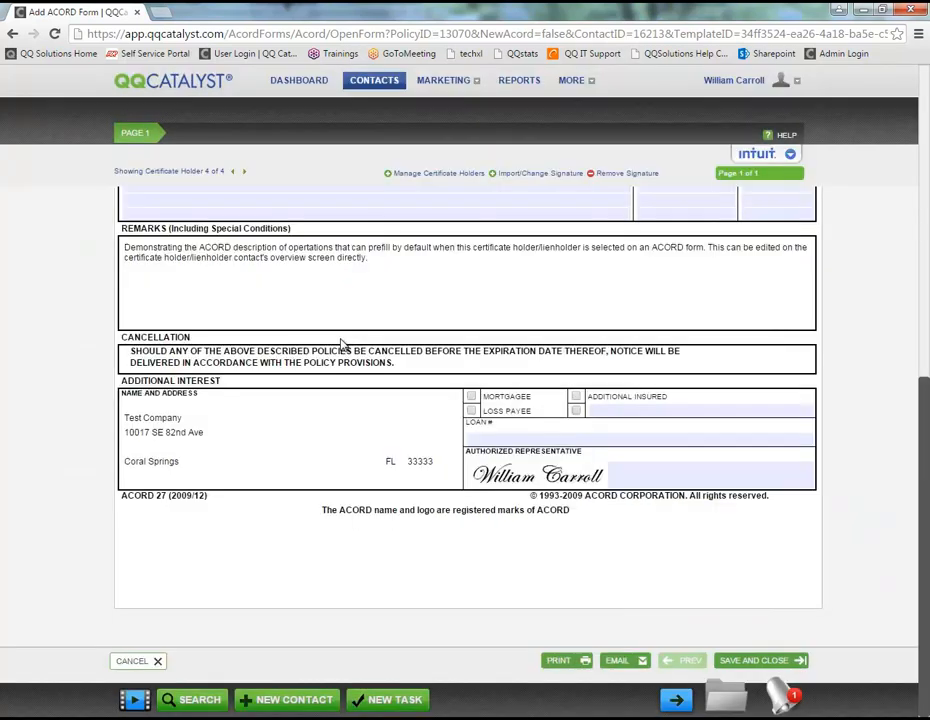
scroll(341, 343, "up", 5)
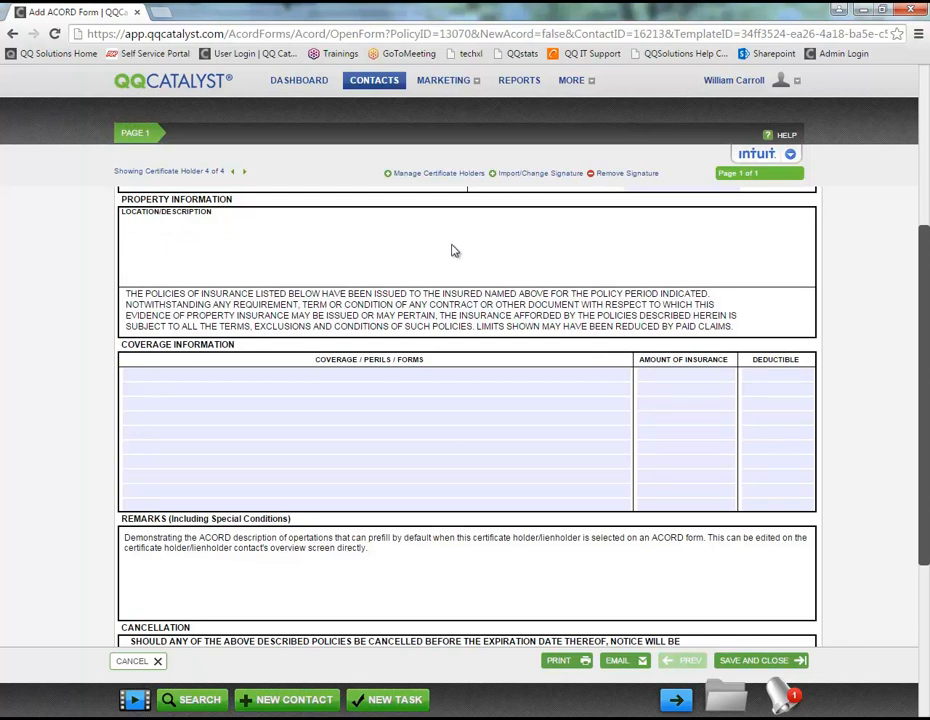
Step: Assign the Home - 1 location as the premises for the certificate holders Bank of America and BMW Financial Services
left_click(428, 176)
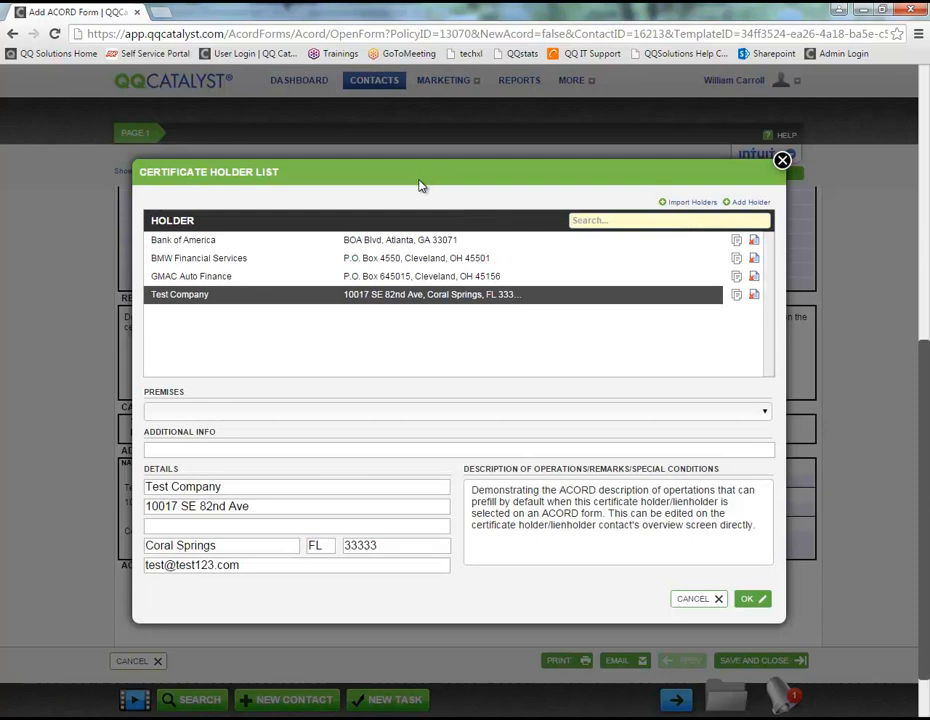
left_click(417, 412)
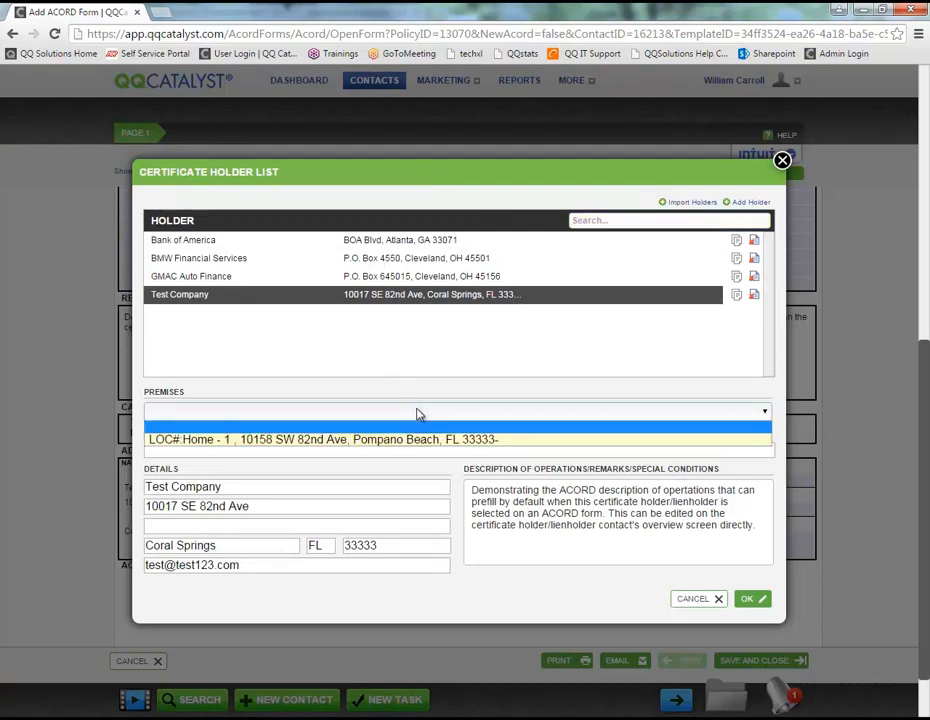
left_click(376, 274)
left_click(322, 411)
left_click(305, 443)
left_click(382, 260)
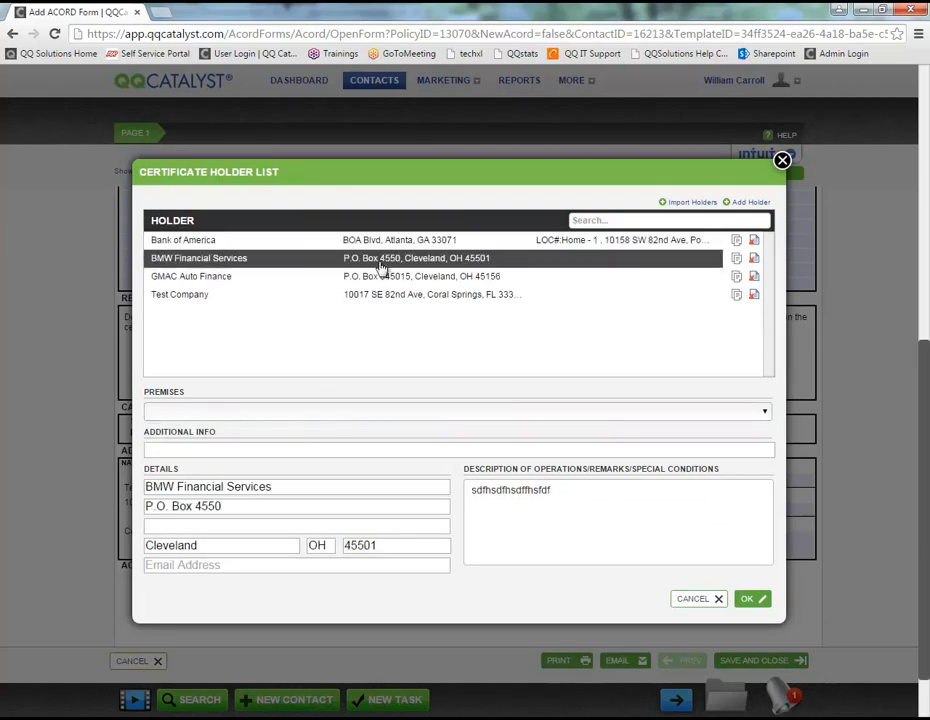
left_click(310, 411)
left_click(291, 440)
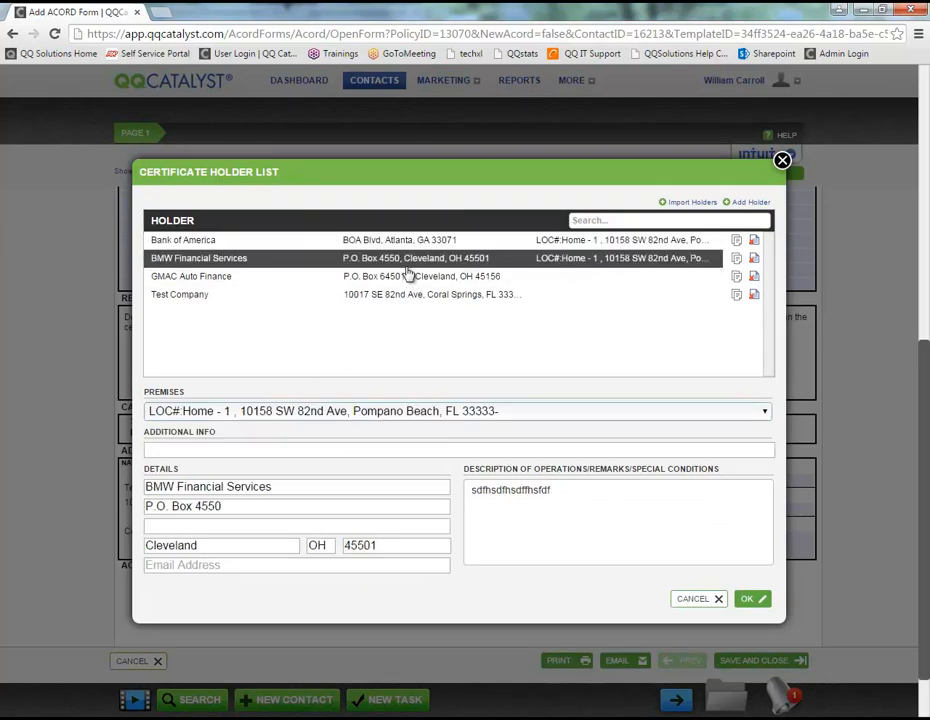
Step: Assign the Home - 1 location as the premises for the certificate holders GMAC Auto Finance and Test Company
left_click(403, 276)
left_click(346, 411)
left_click(301, 442)
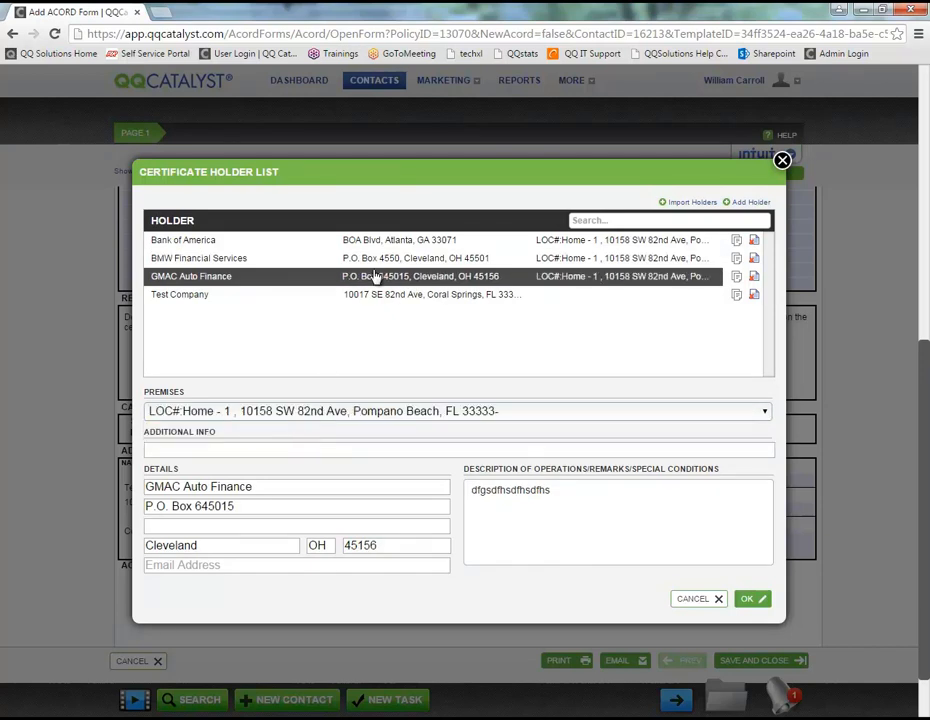
left_click(388, 295)
left_click(326, 412)
left_click(287, 441)
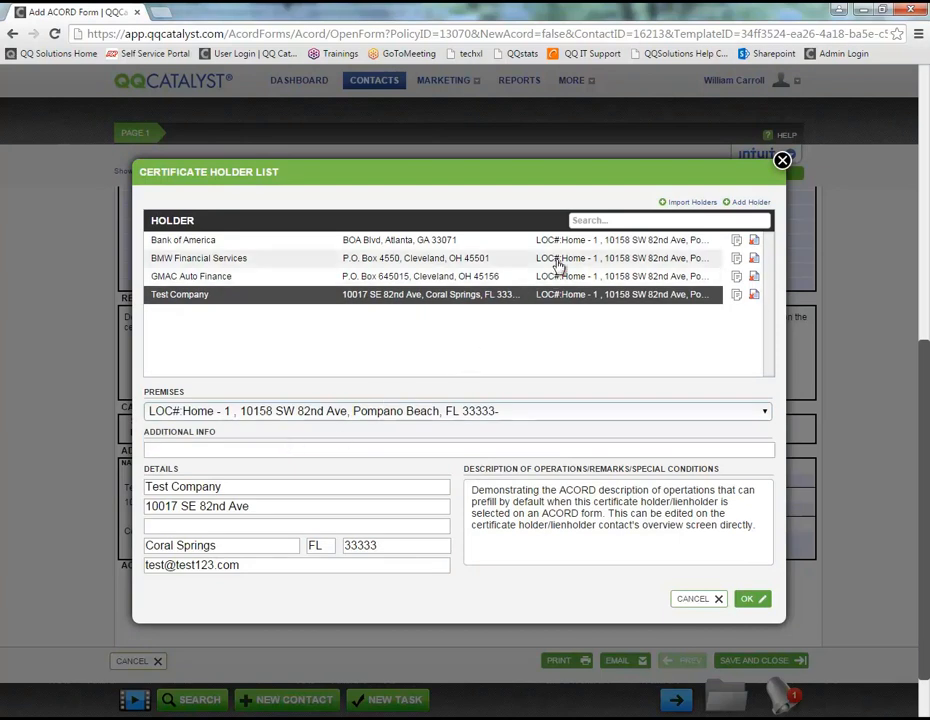
Step: Enter "fdhsdjhsjhsfjsfgjnsdfgjsdfsj" as Test Company's additional info and save the certificate holder list
left_click(182, 451)
type("fdhsdjhsjhsfjsfgjnsdfgjsdfsj")
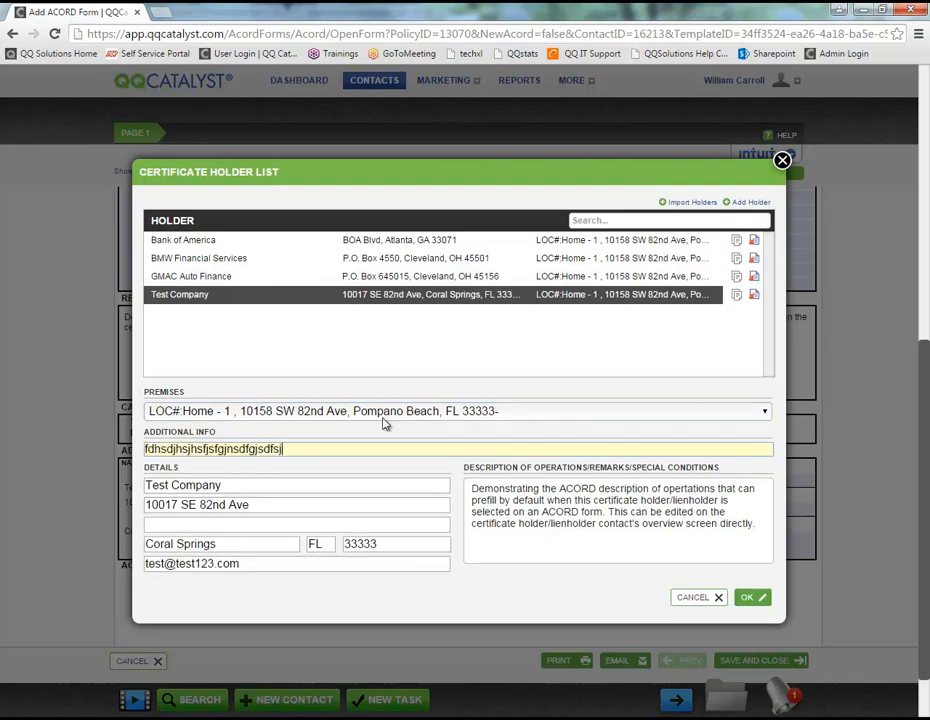
left_click(752, 597)
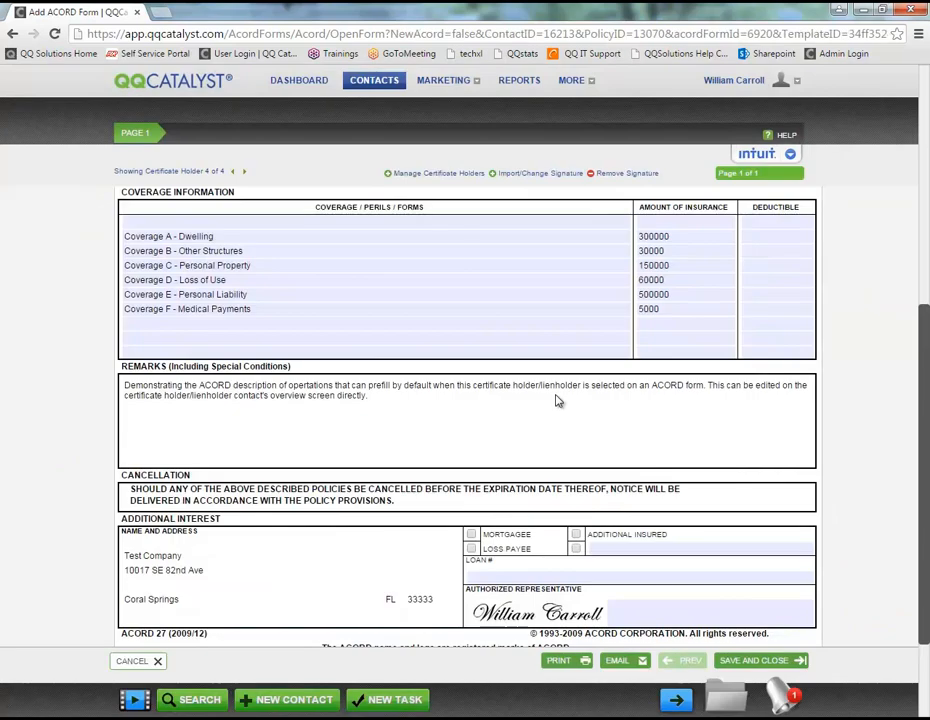
Step: Review the form's coverage information and the premises and additional info in its property location/description section
scroll(558, 401, "up", 1)
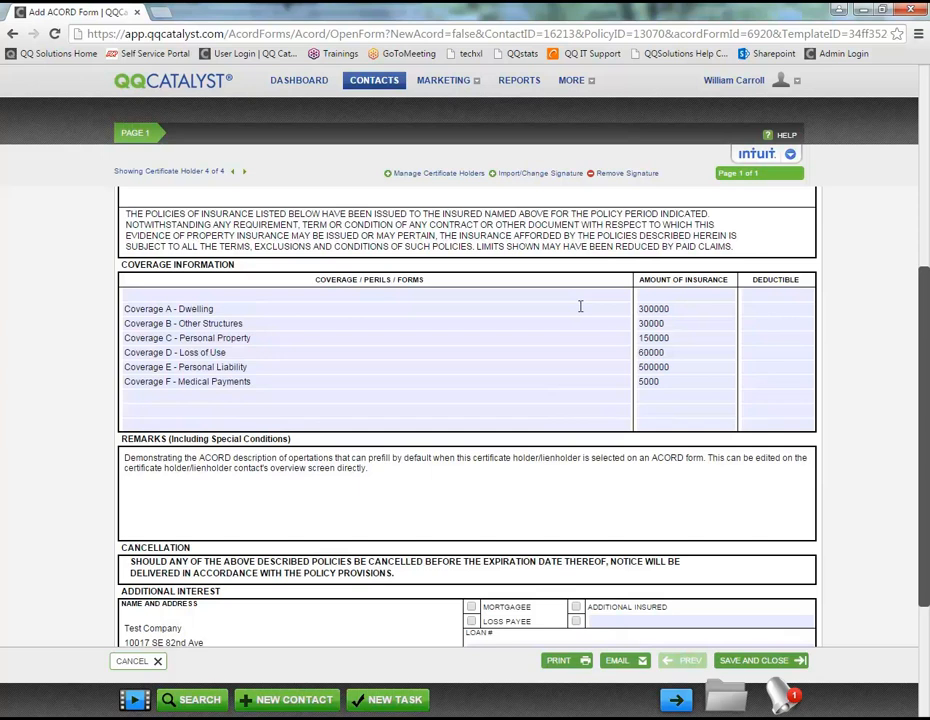
left_click(399, 386)
scroll(223, 380, "up", 3)
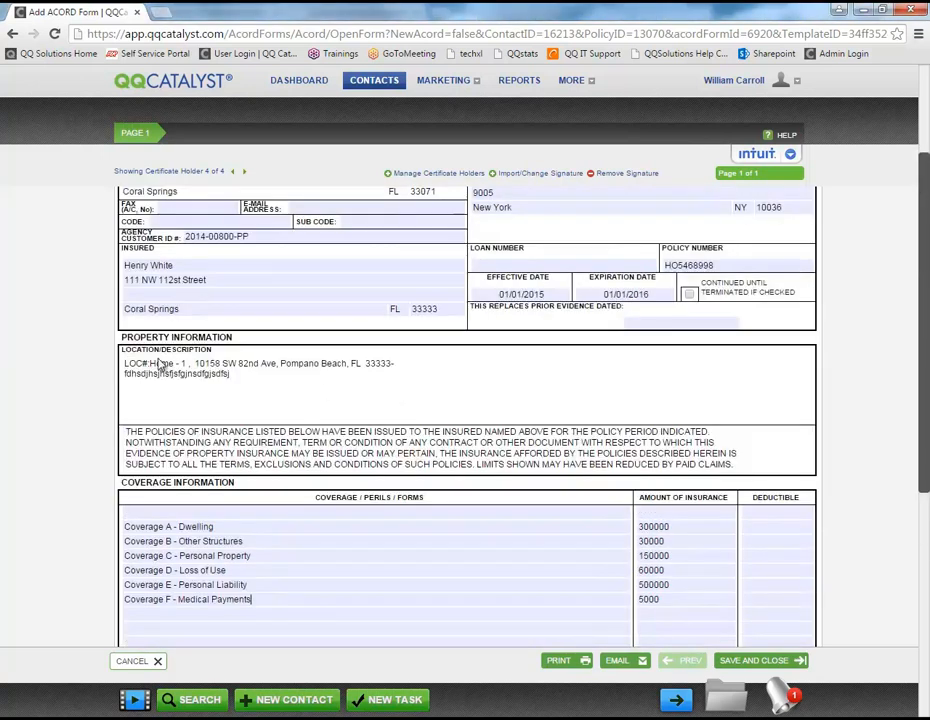
left_click_drag(124, 363, 399, 367)
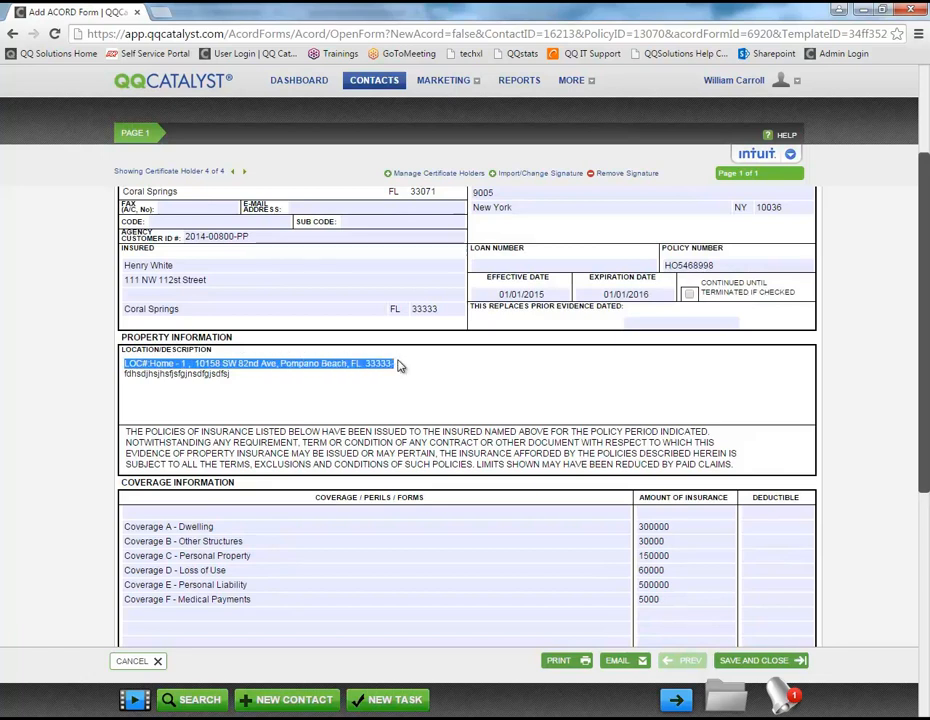
left_click_drag(125, 375, 233, 372)
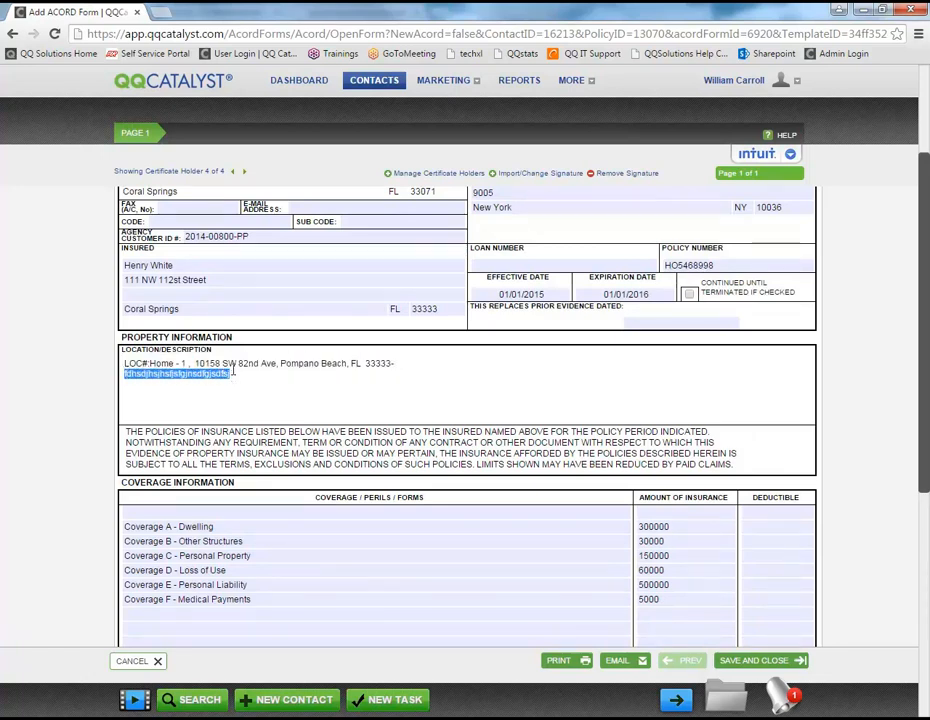
left_click(431, 376)
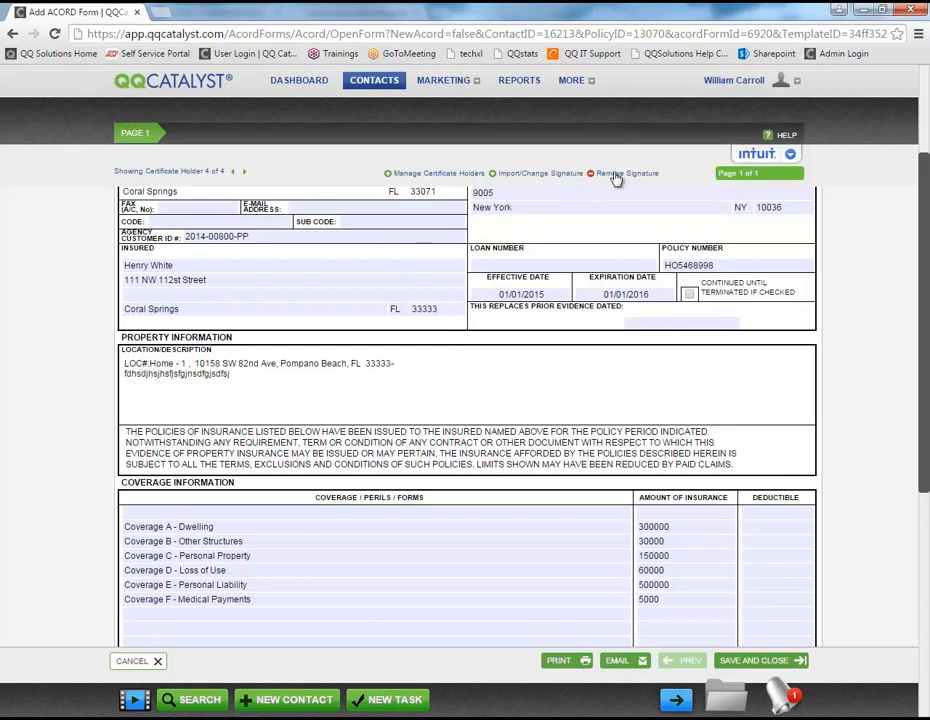
left_click(476, 210)
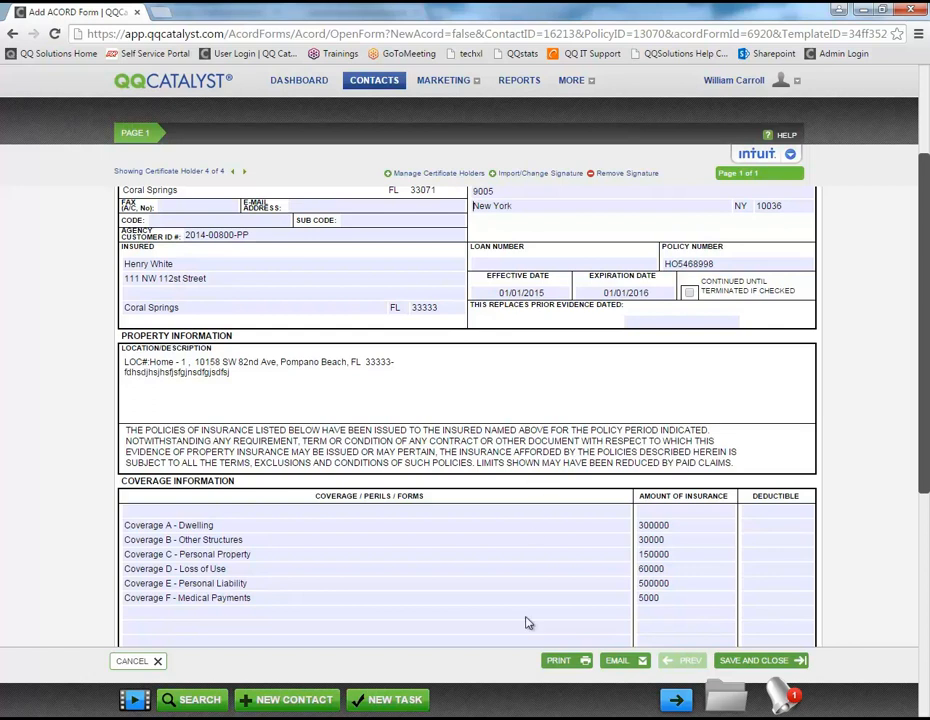